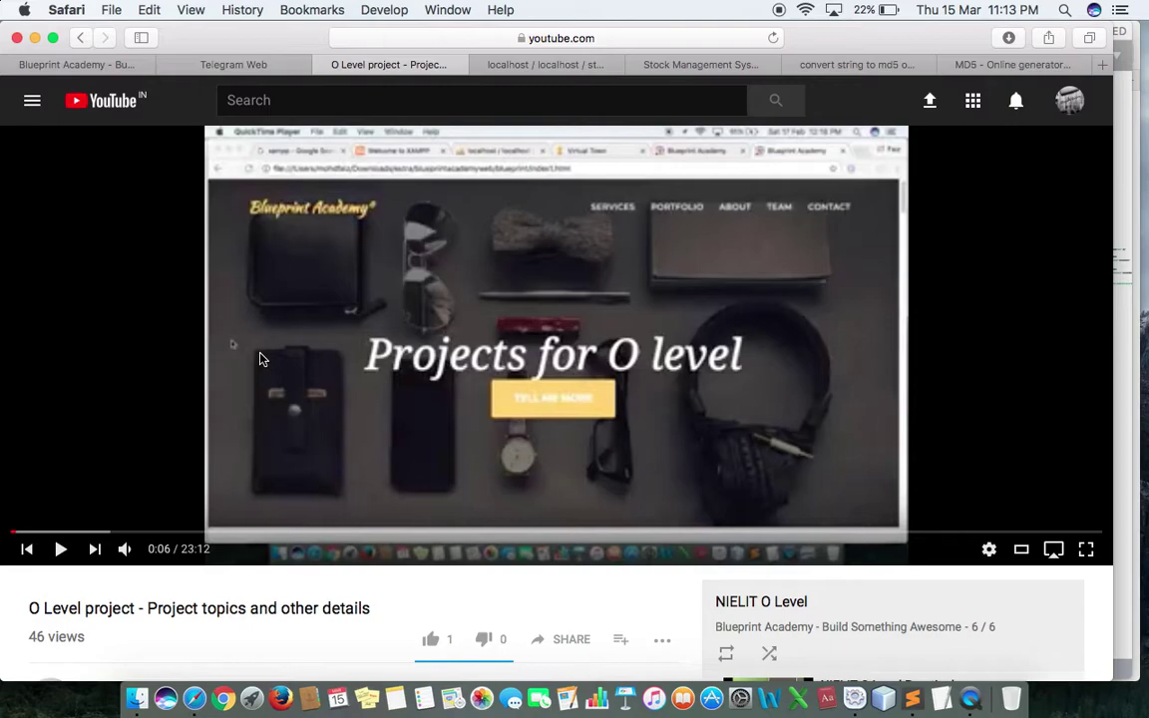
Step: Close the YouTube O Level project video tab to reveal the phpMyAdmin users table
key("cmd+w")
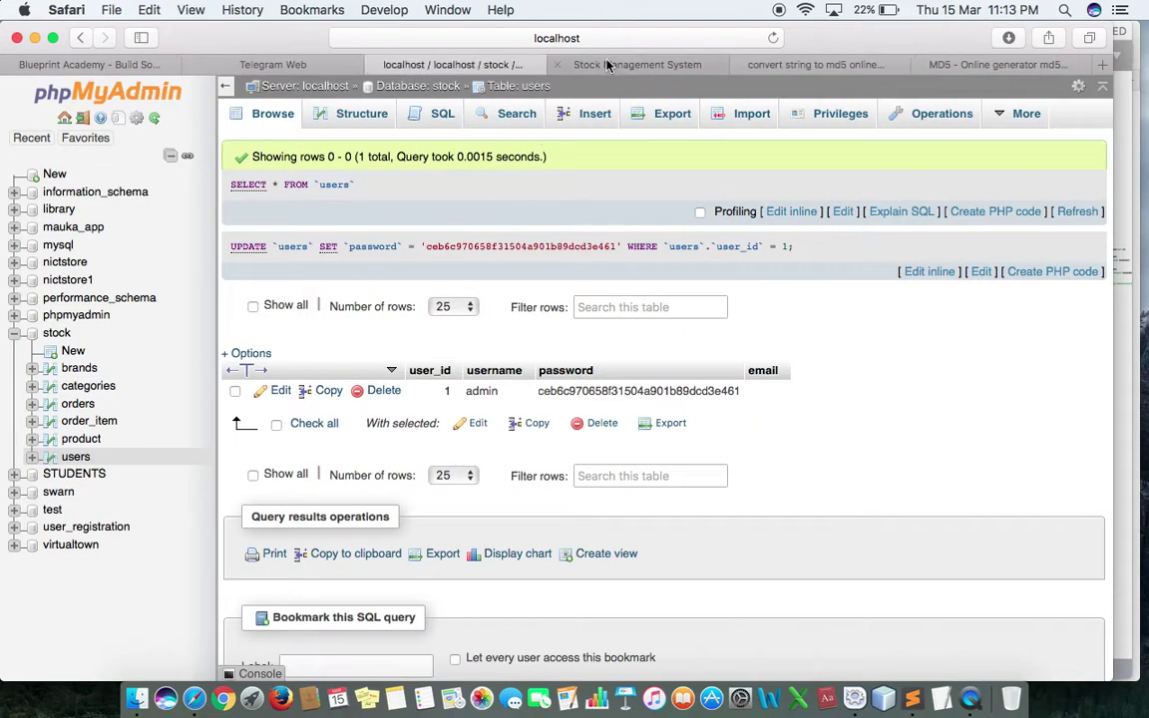
Step: Switch to the Stock Management System sign-in tab
left_click(614, 64)
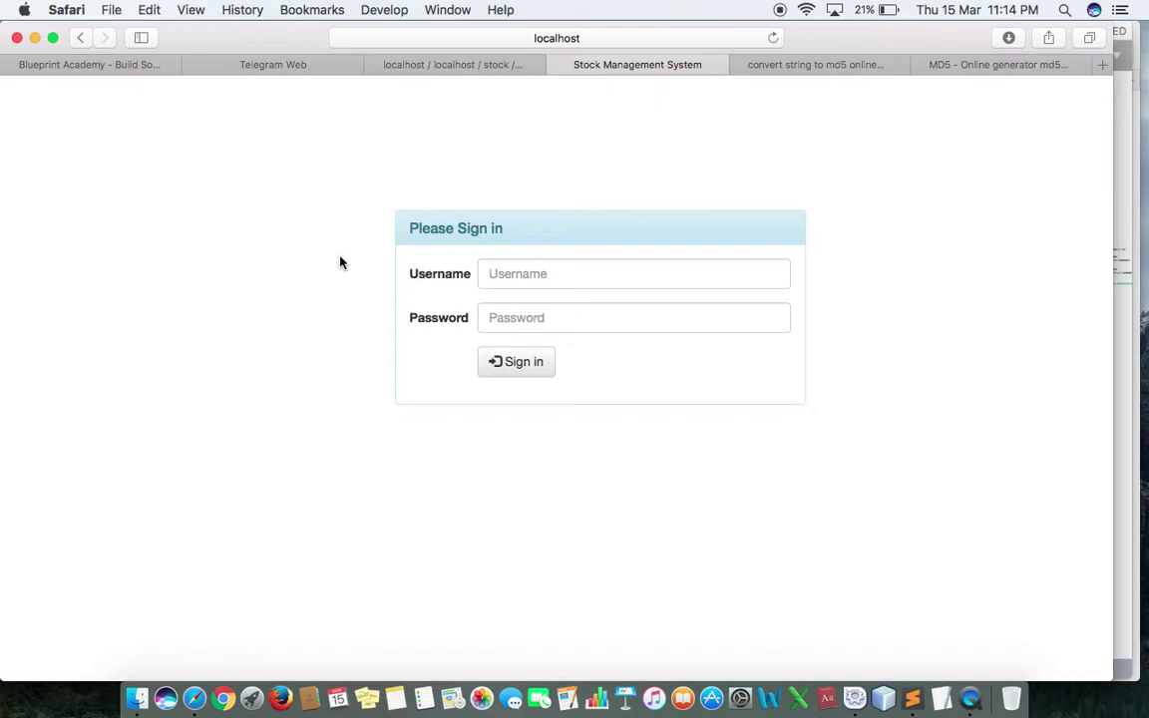
left_click(454, 66)
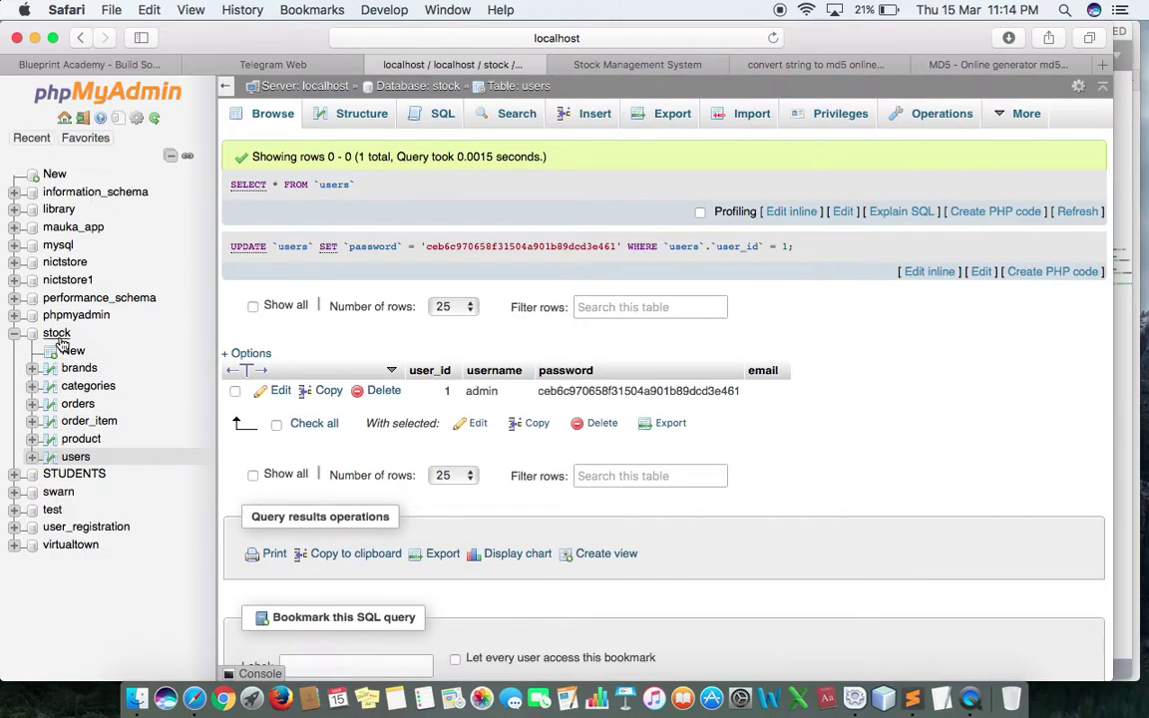
triple_click(517, 160)
left_click(518, 159)
key("ctrl+Tab")
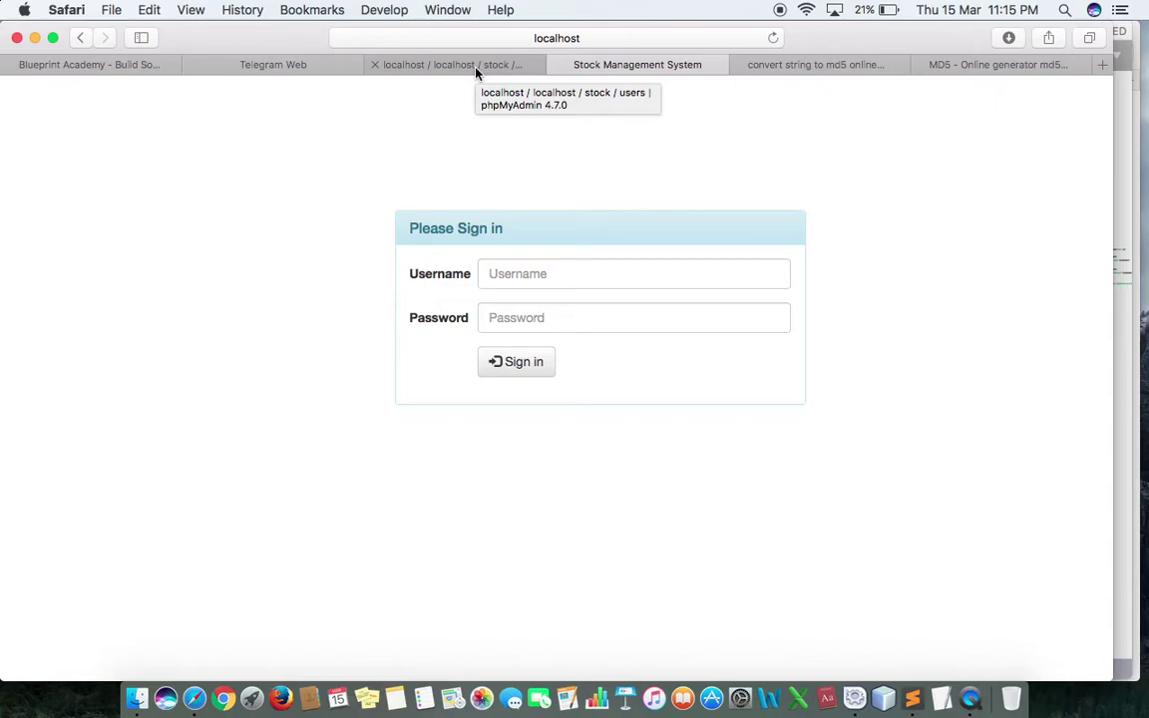
key("ctrl+Tab")
left_click(466, 65)
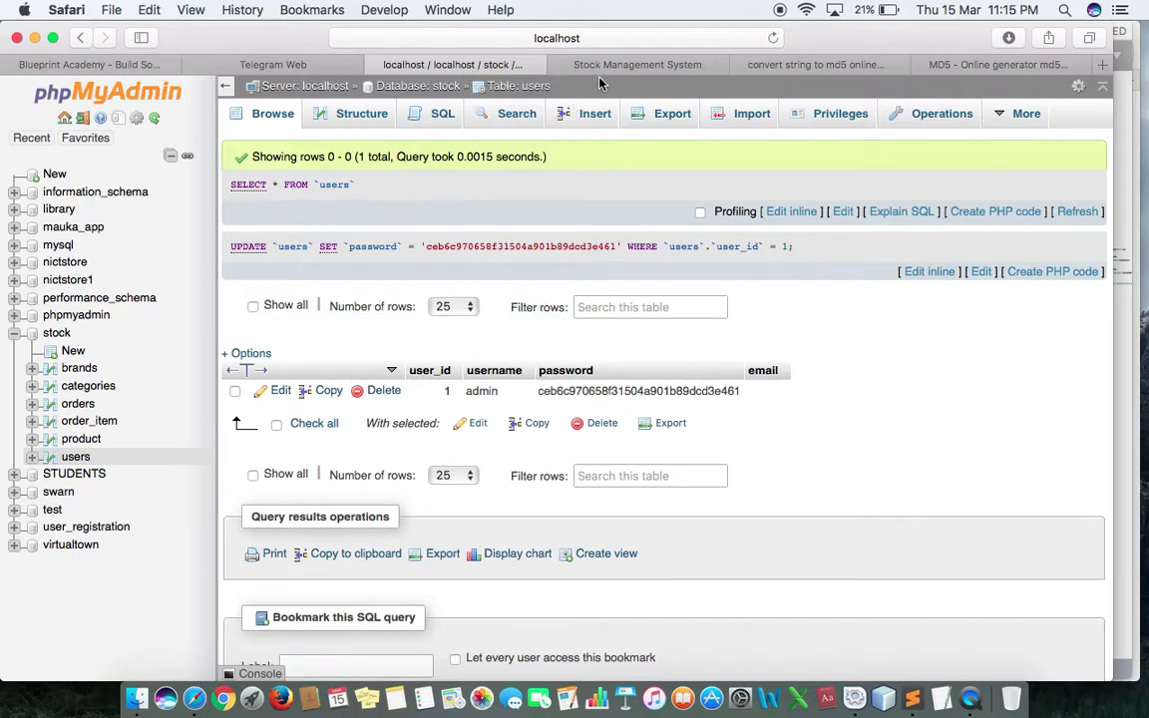
left_click(630, 66)
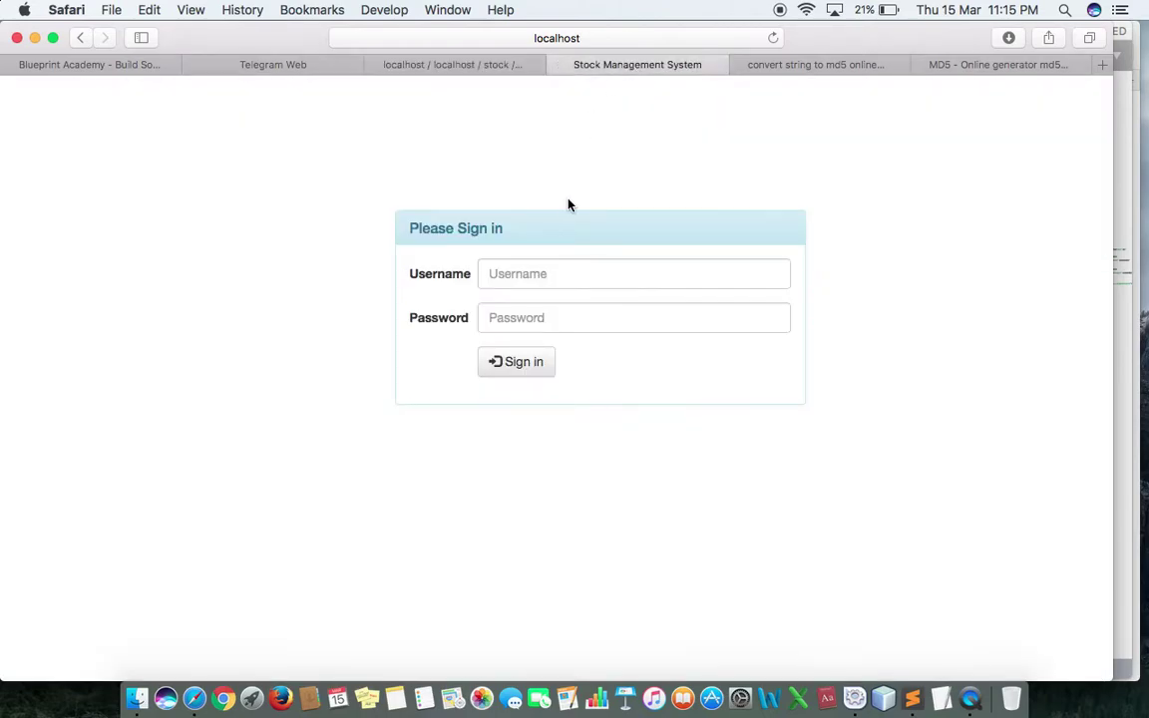
key("super+Tab")
left_click(566, 384)
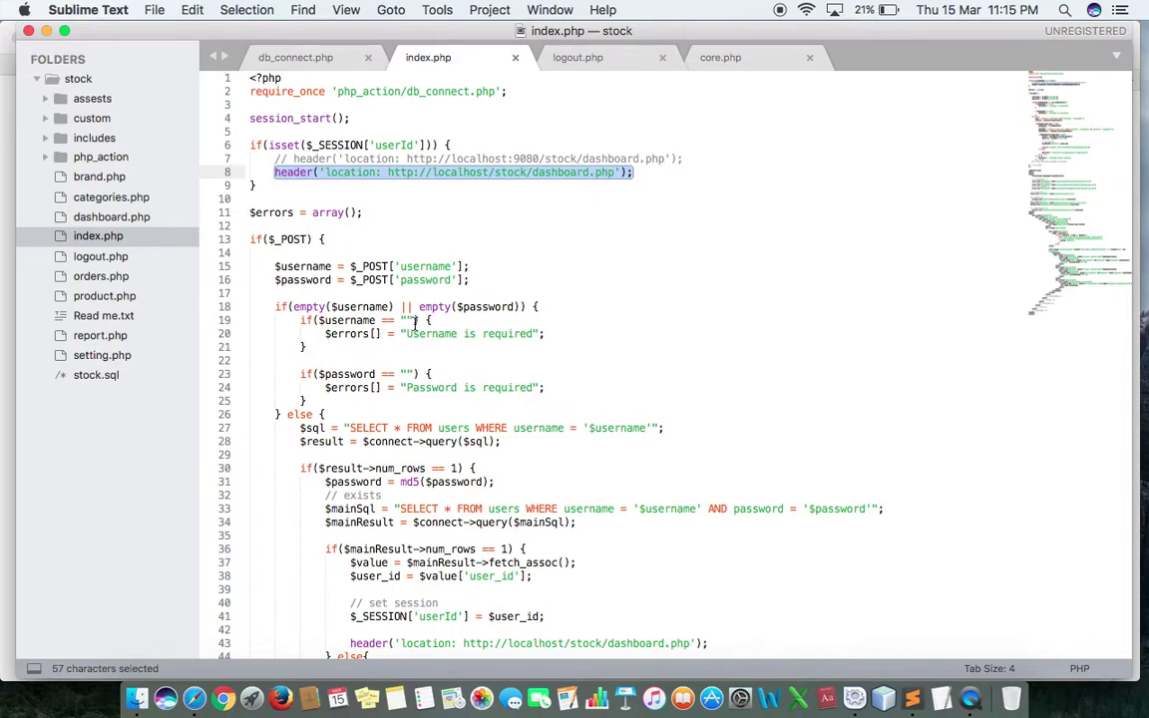
key("super+Tab")
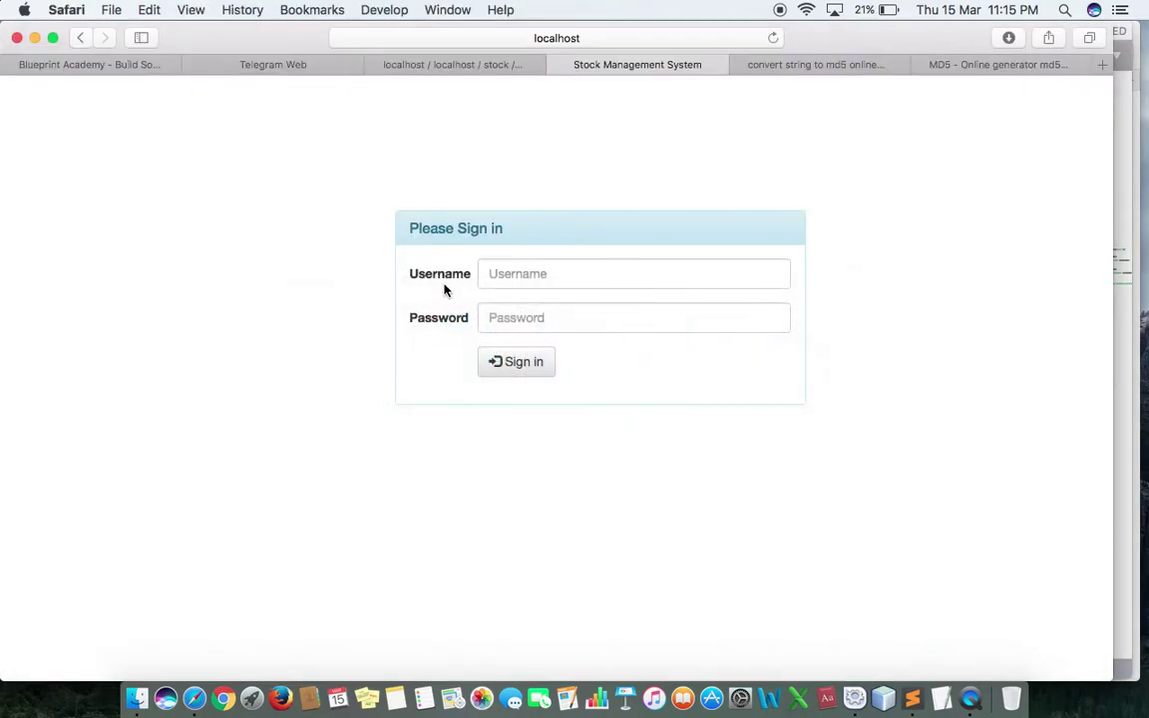
Step: Sign in as admin with the account password, declining Safari's offer to save it
left_click(530, 274)
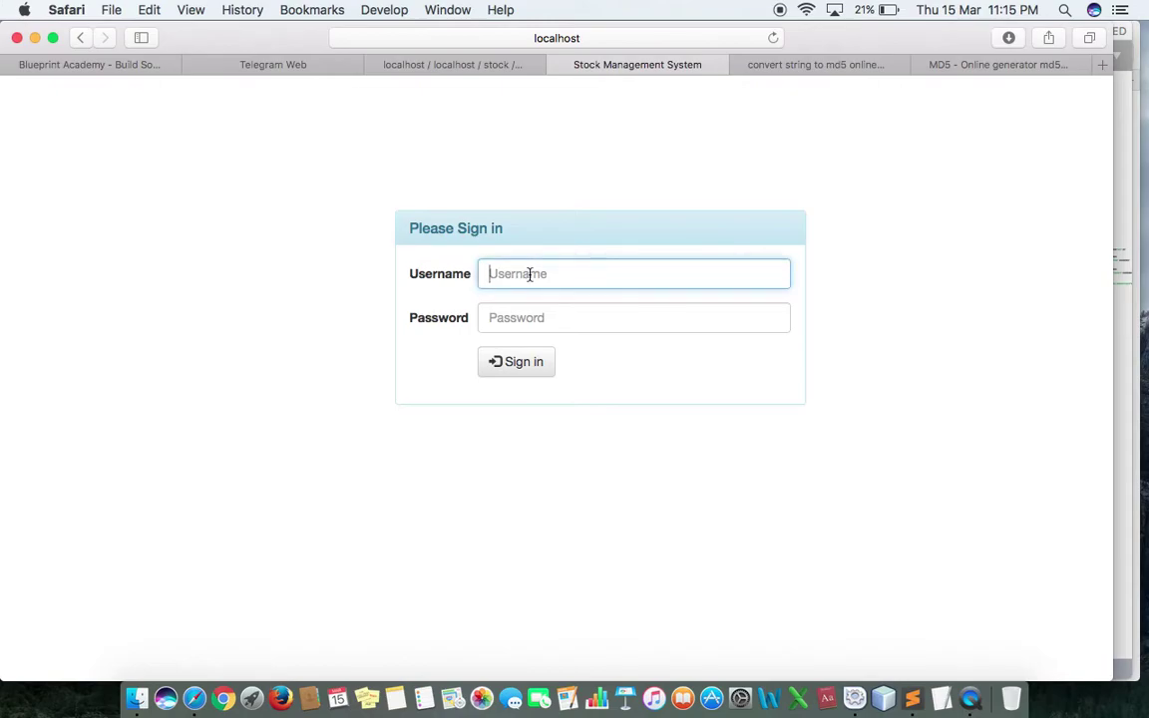
type("admin")
left_click(633, 317)
type("admin123")
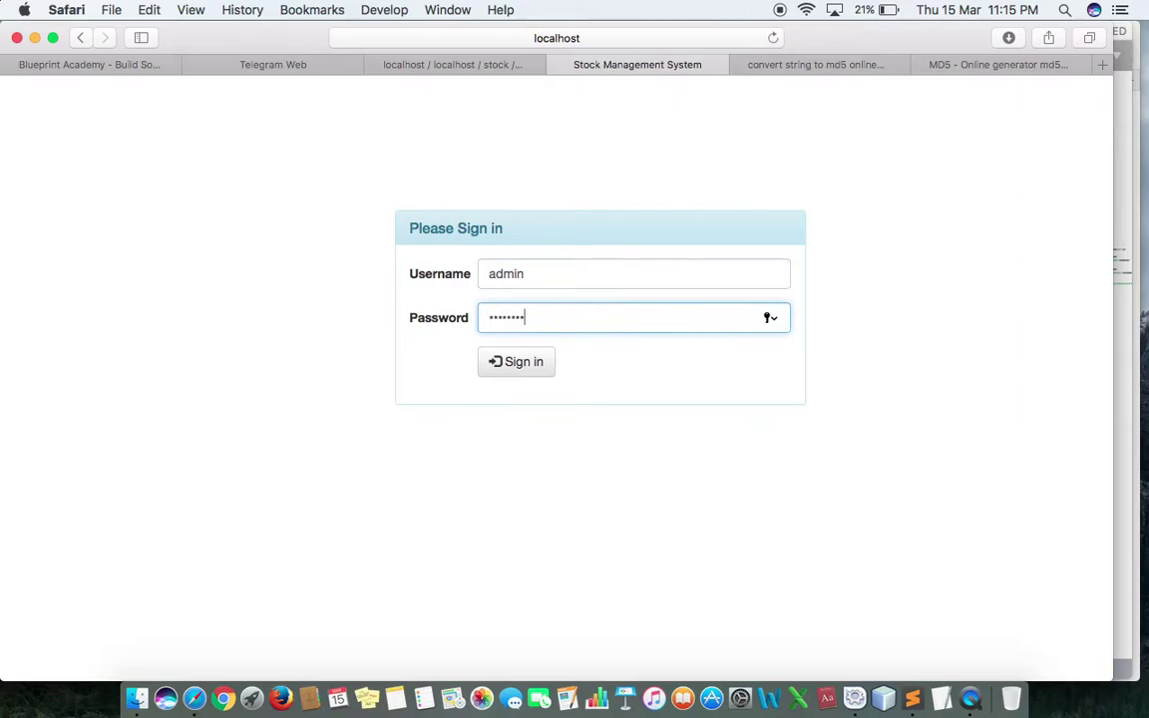
left_click(536, 366)
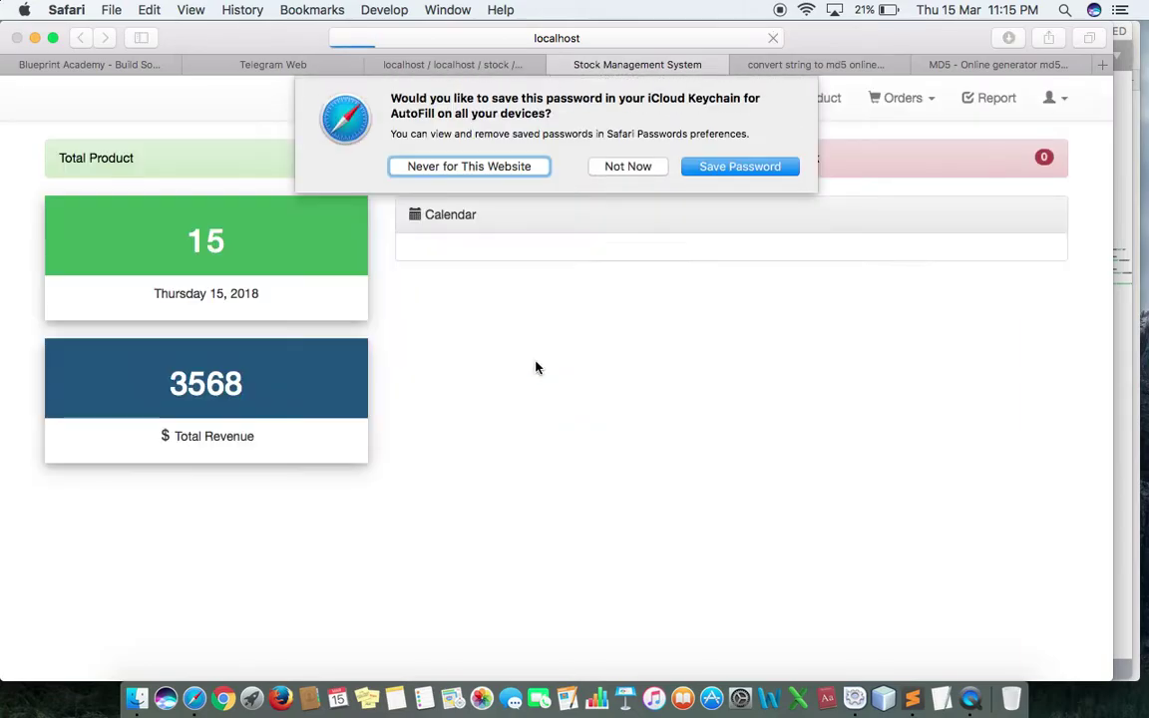
left_click(615, 168)
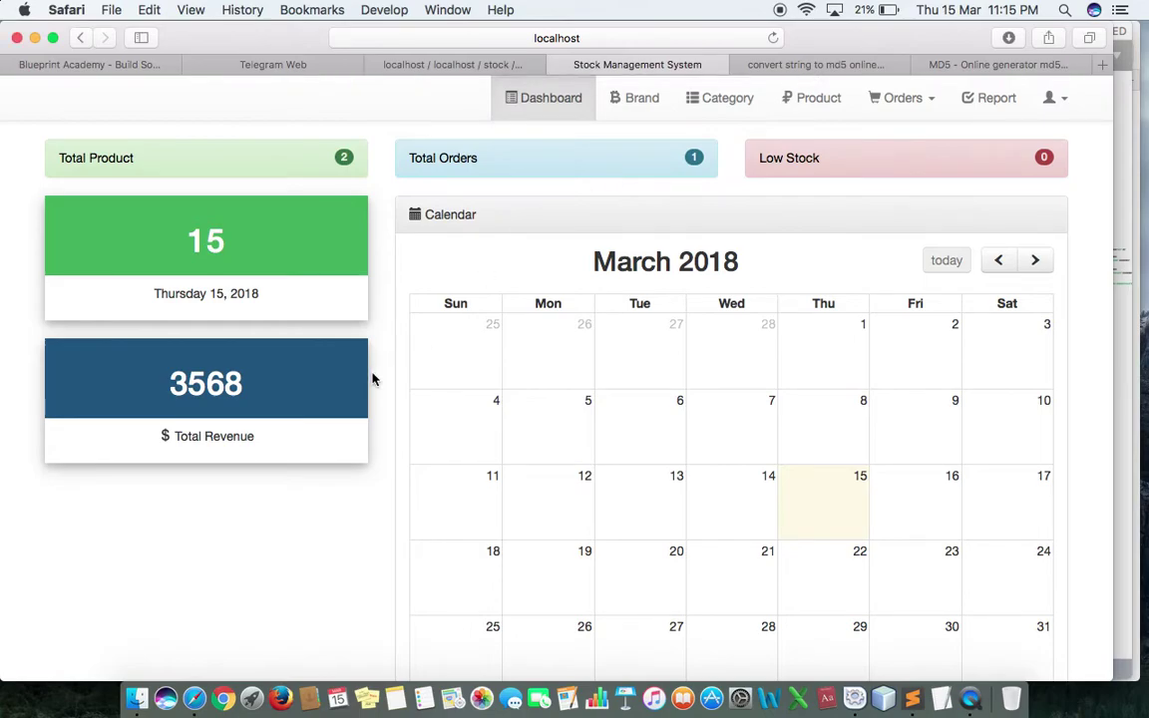
scroll(372, 379, "down", 3)
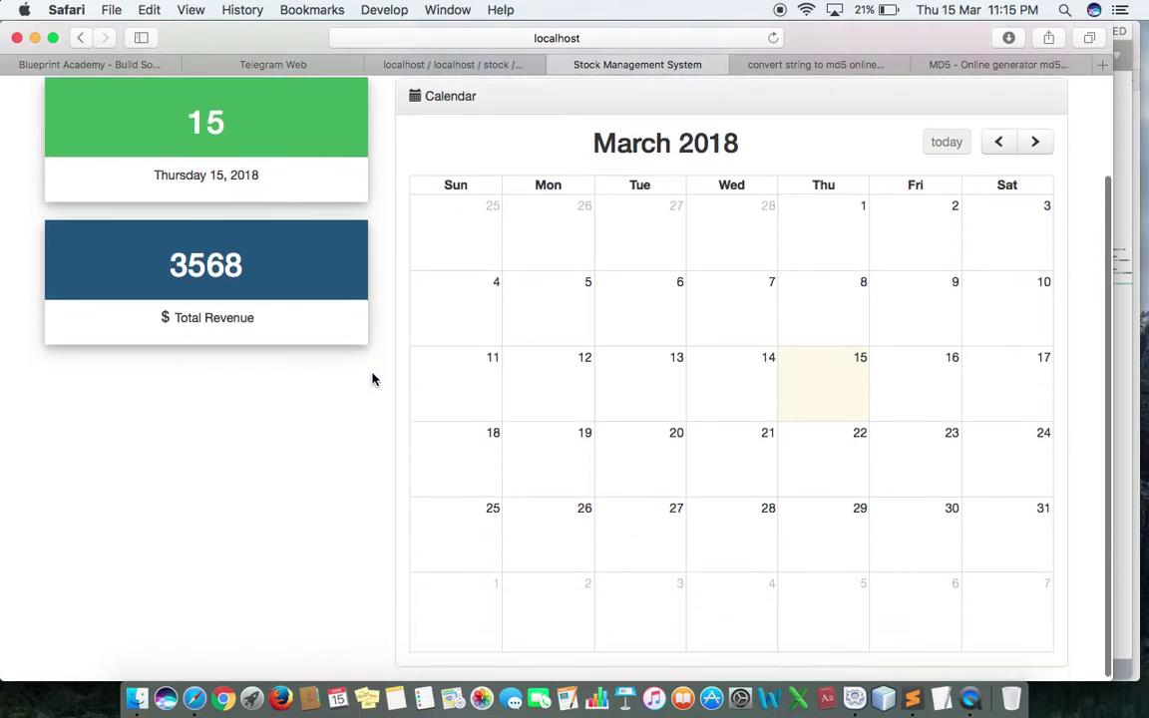
scroll(372, 379, "up", 3)
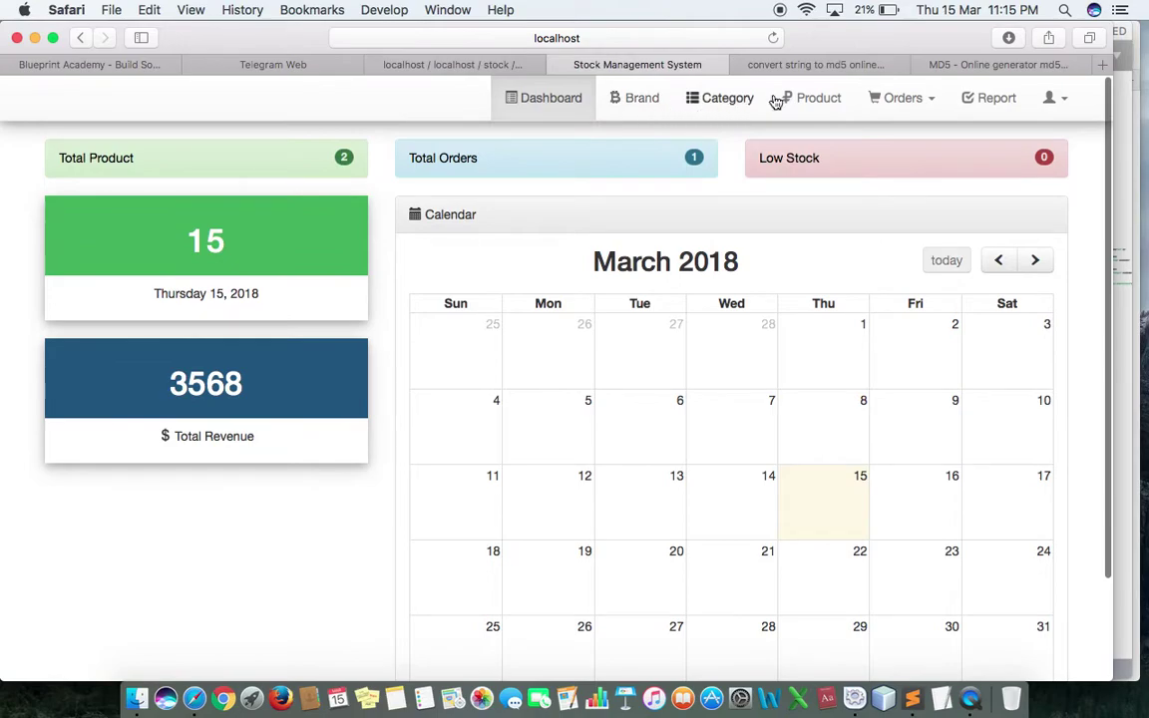
Step: Open Manage Brand, then preview the Add Brand form and Adidas's edit/remove actions without changing anything
left_click(655, 102)
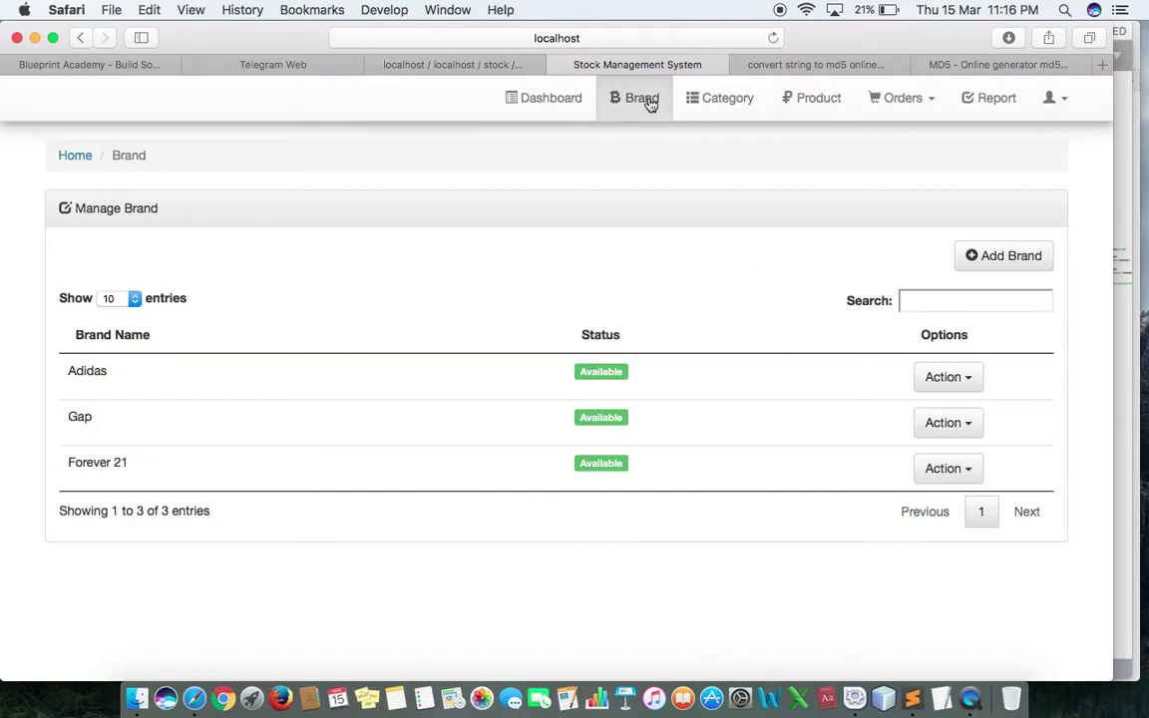
left_click(1010, 258)
left_click(678, 309)
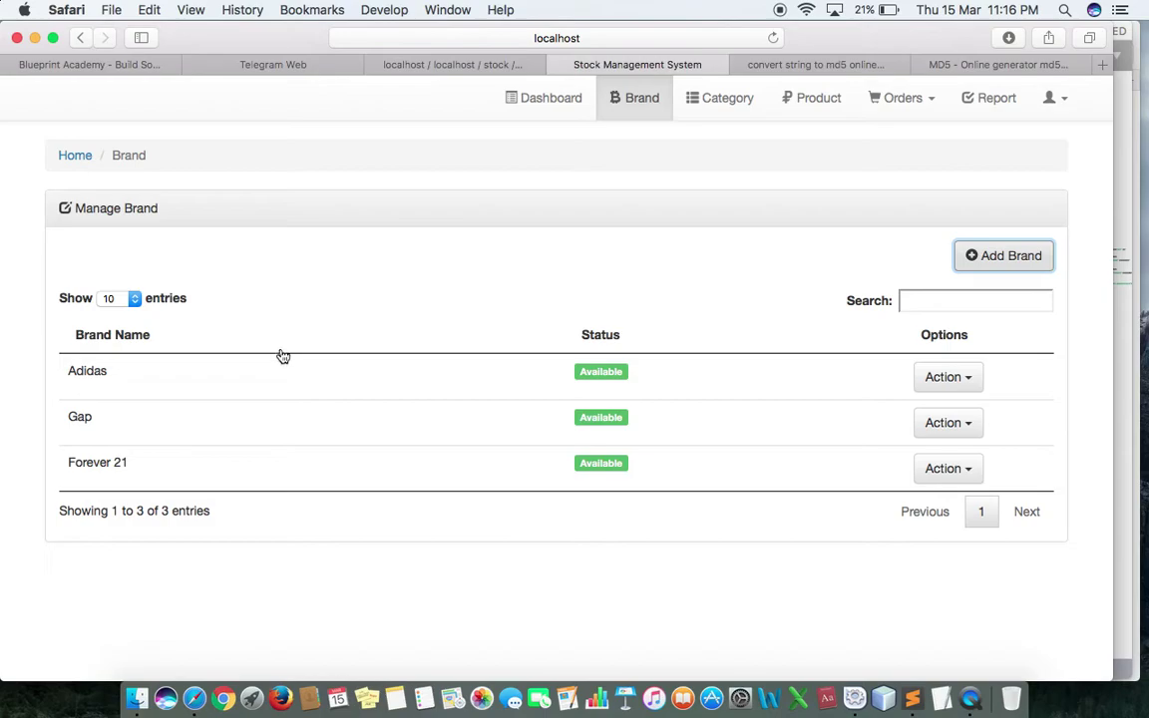
left_click(932, 377)
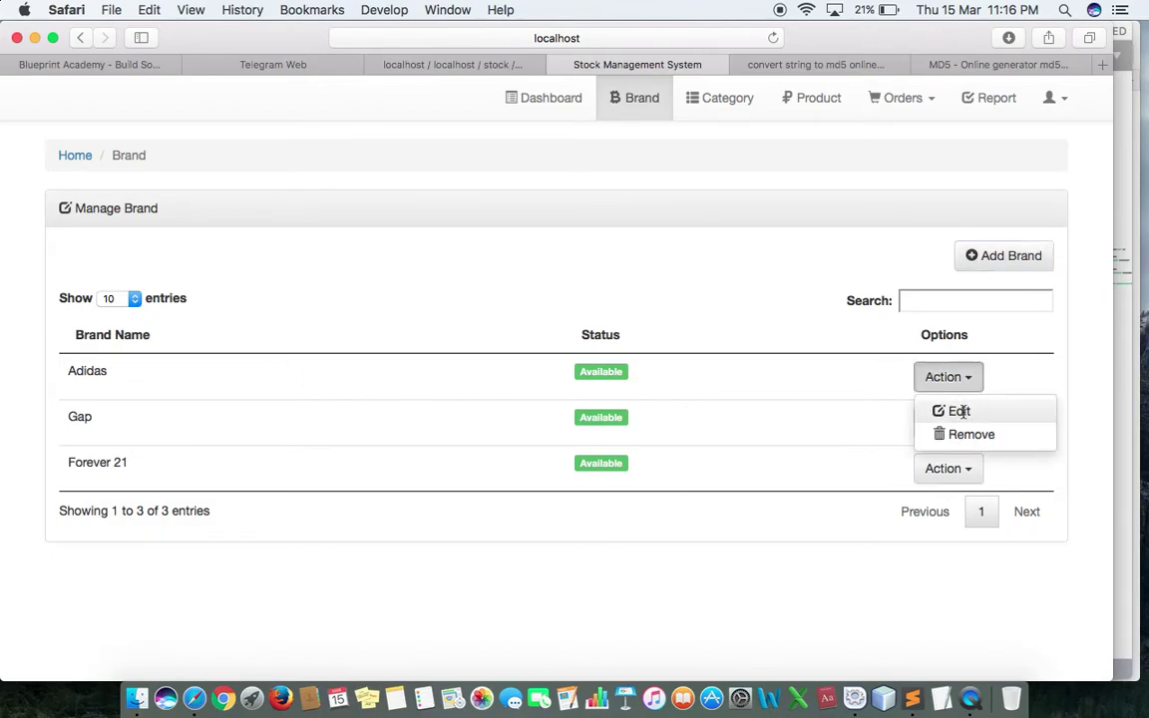
left_click(810, 302)
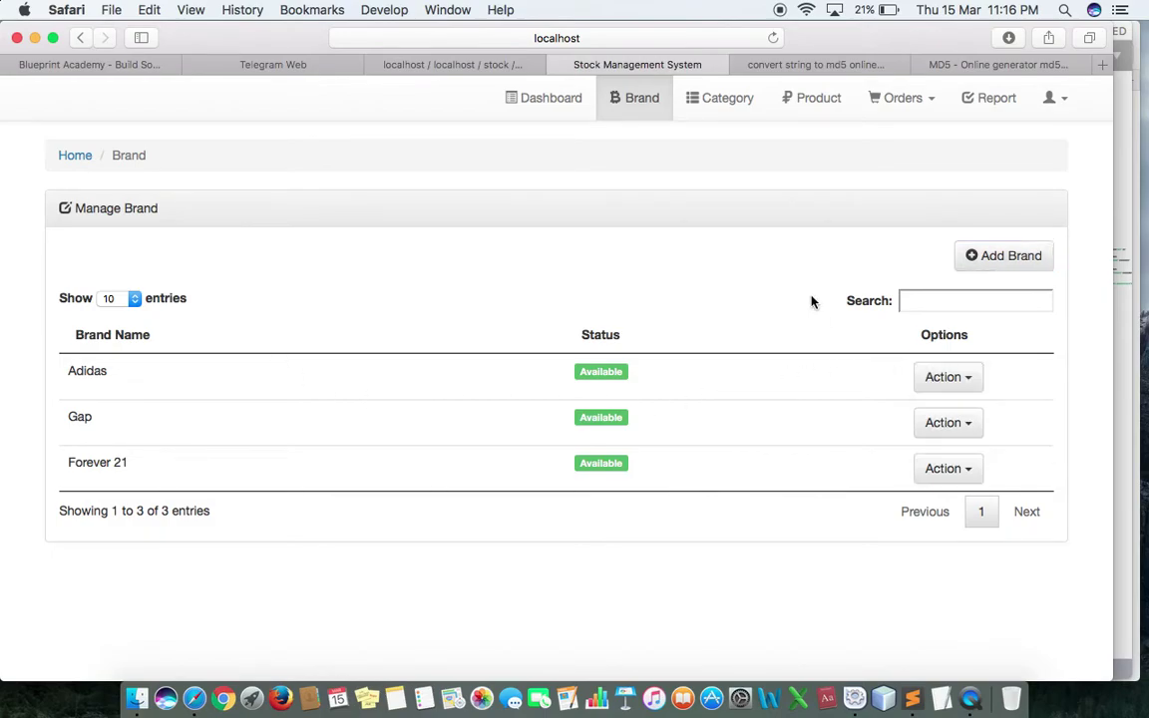
Step: Open Manage Categories and review the Add Categories form and its status choices without saving
left_click(714, 90)
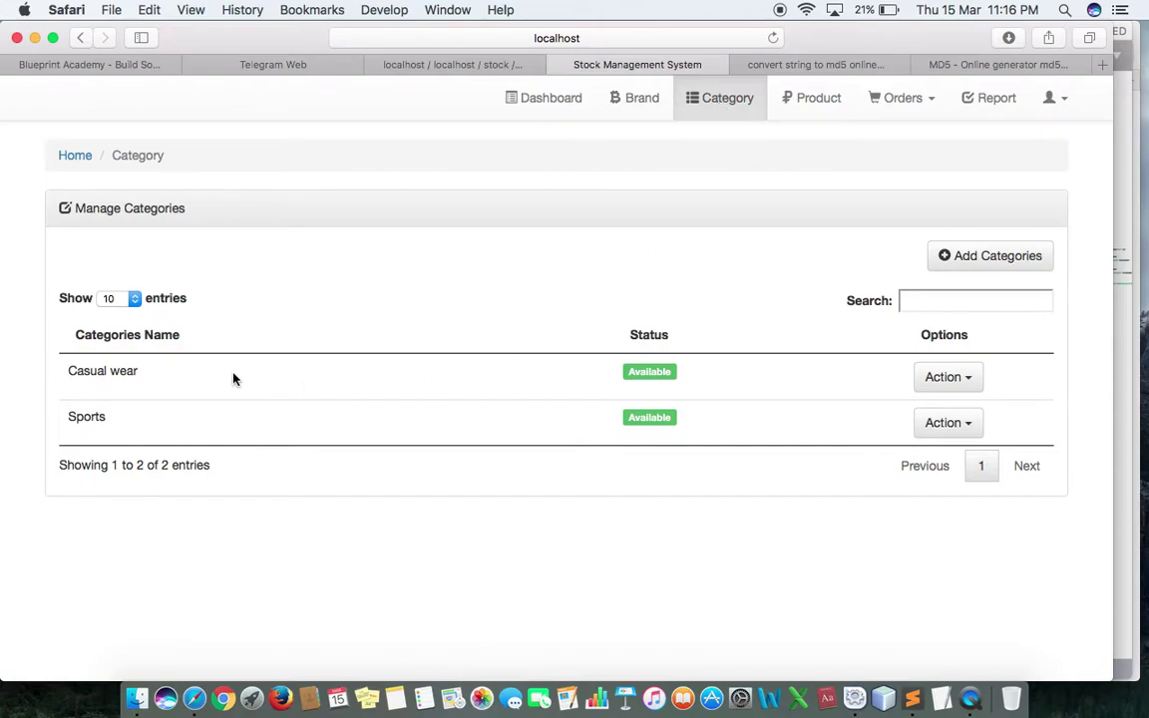
left_click(1005, 259)
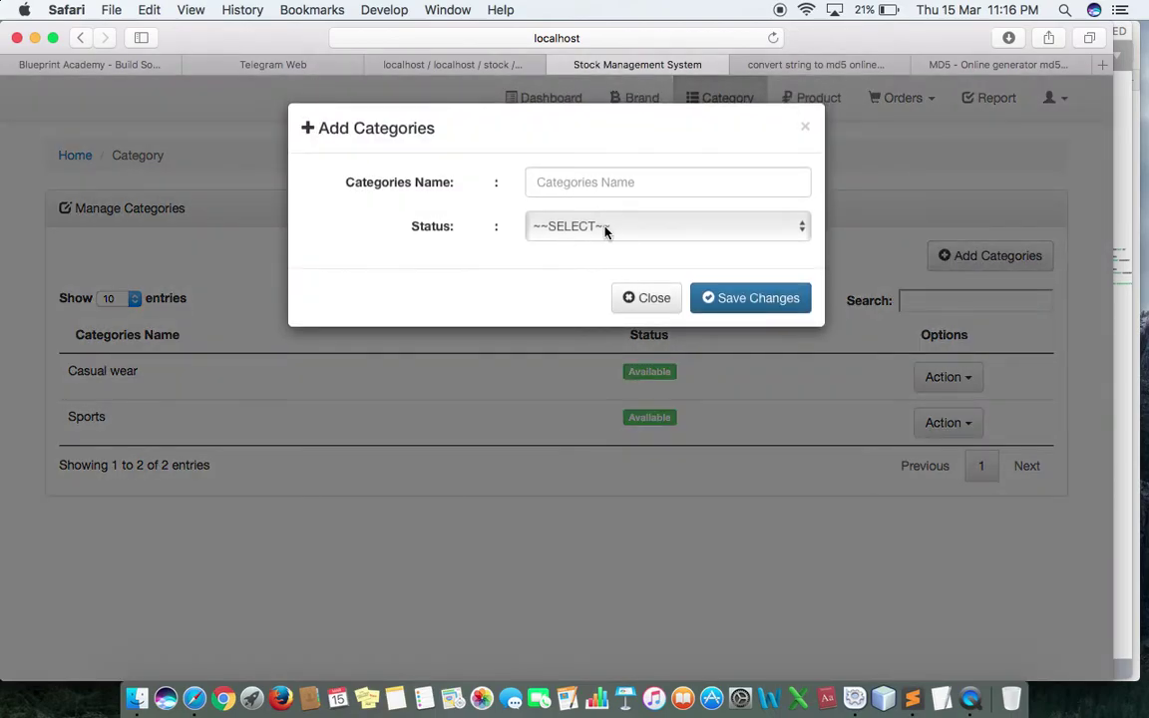
left_click(605, 230)
left_click(648, 307)
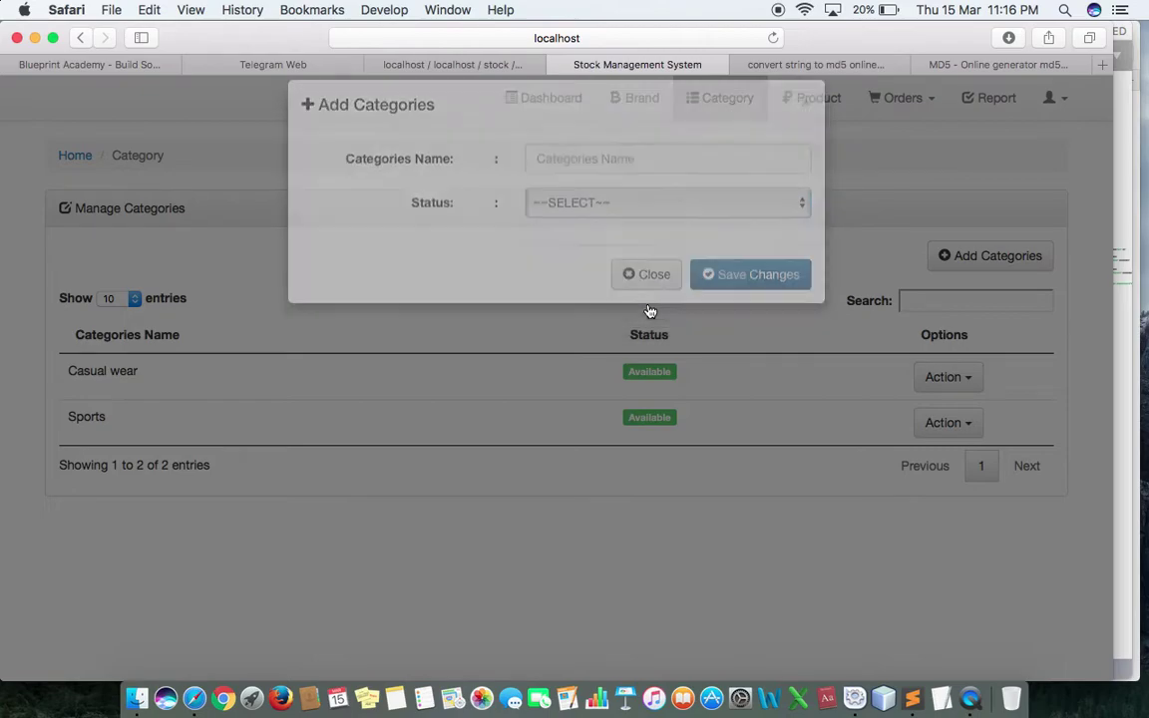
left_click(995, 256)
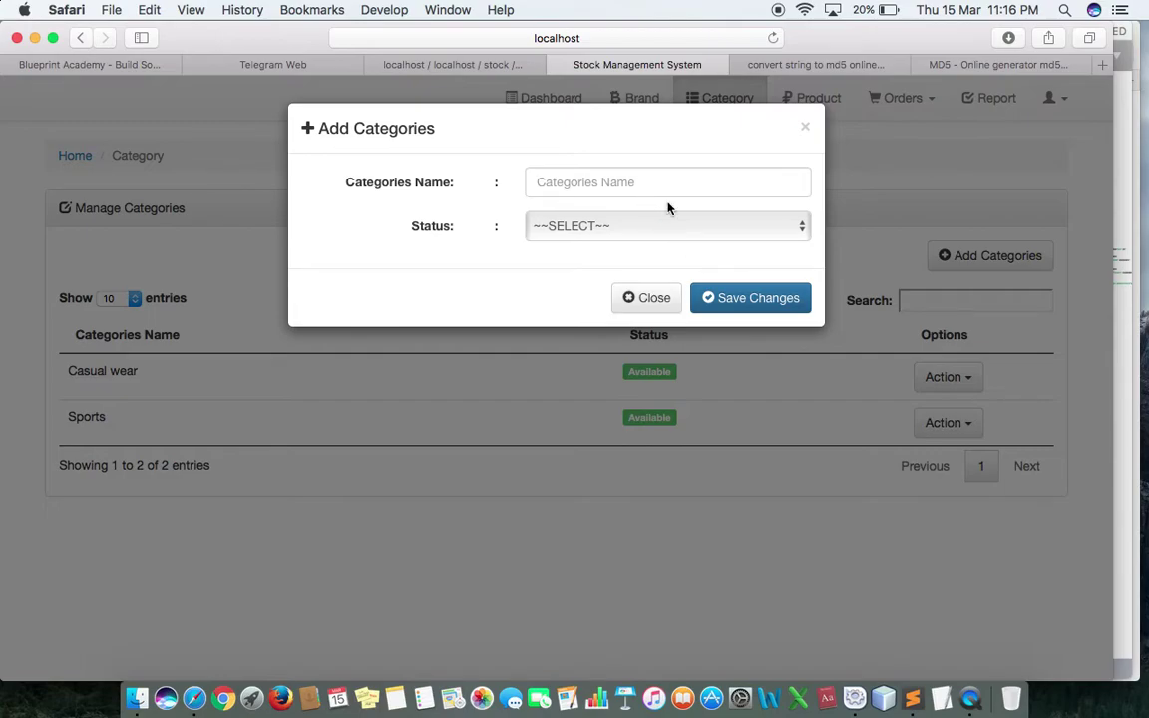
left_click(664, 309)
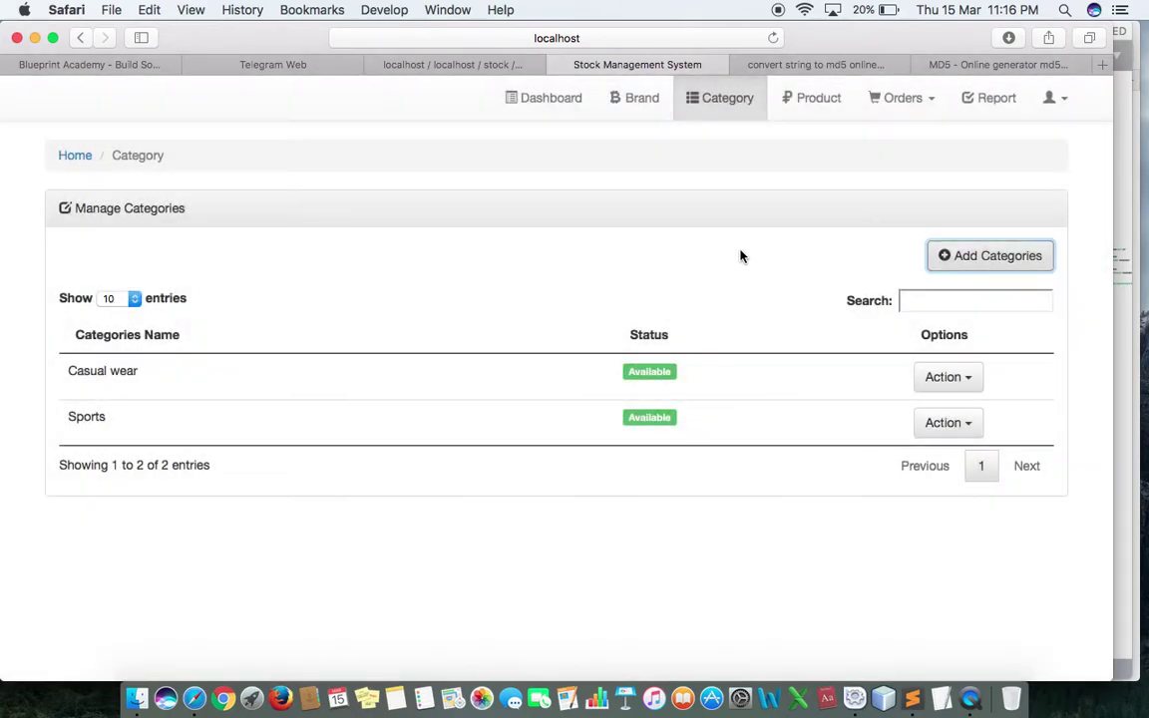
Step: Open Manage Product, listing Half Pant and Polo T-shirt, and look over the Add Product form
left_click(816, 102)
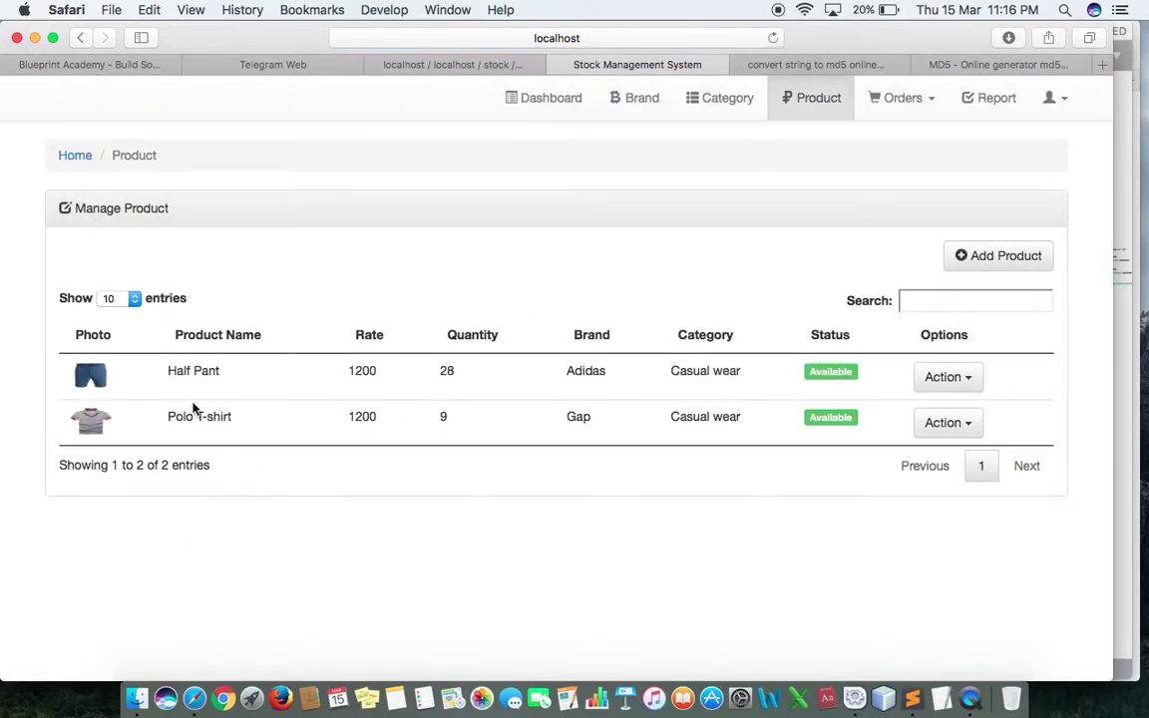
left_click(947, 378)
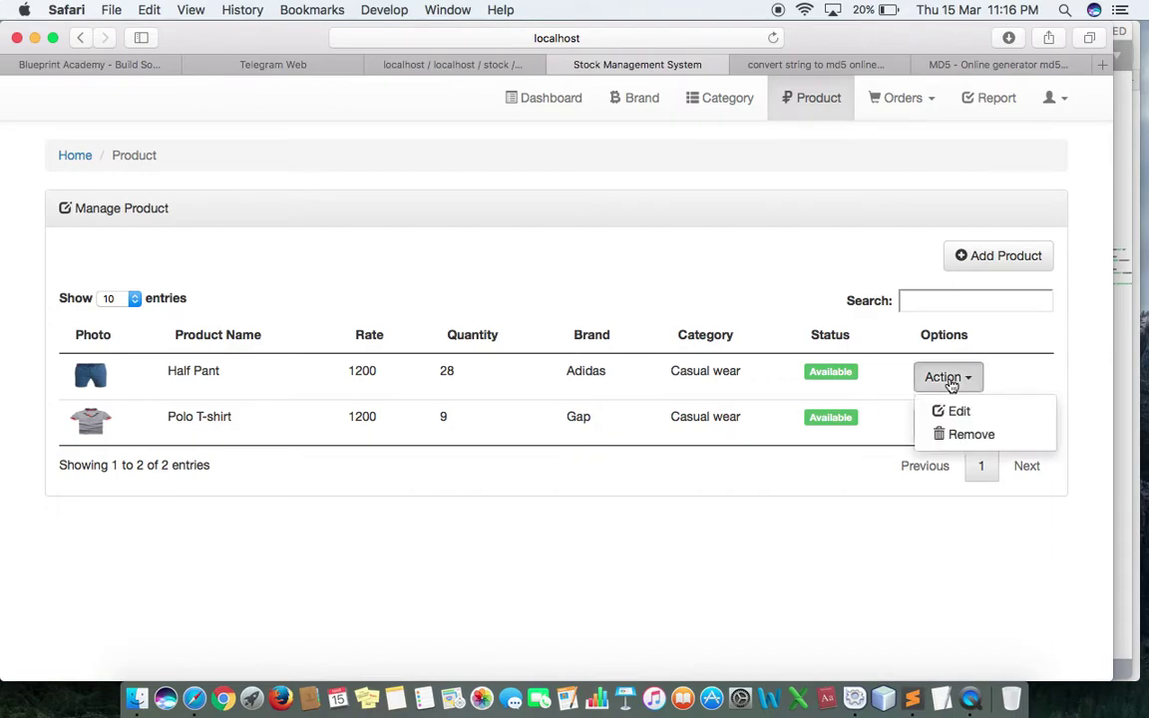
left_click(1006, 258)
scroll(651, 295, "down", 2)
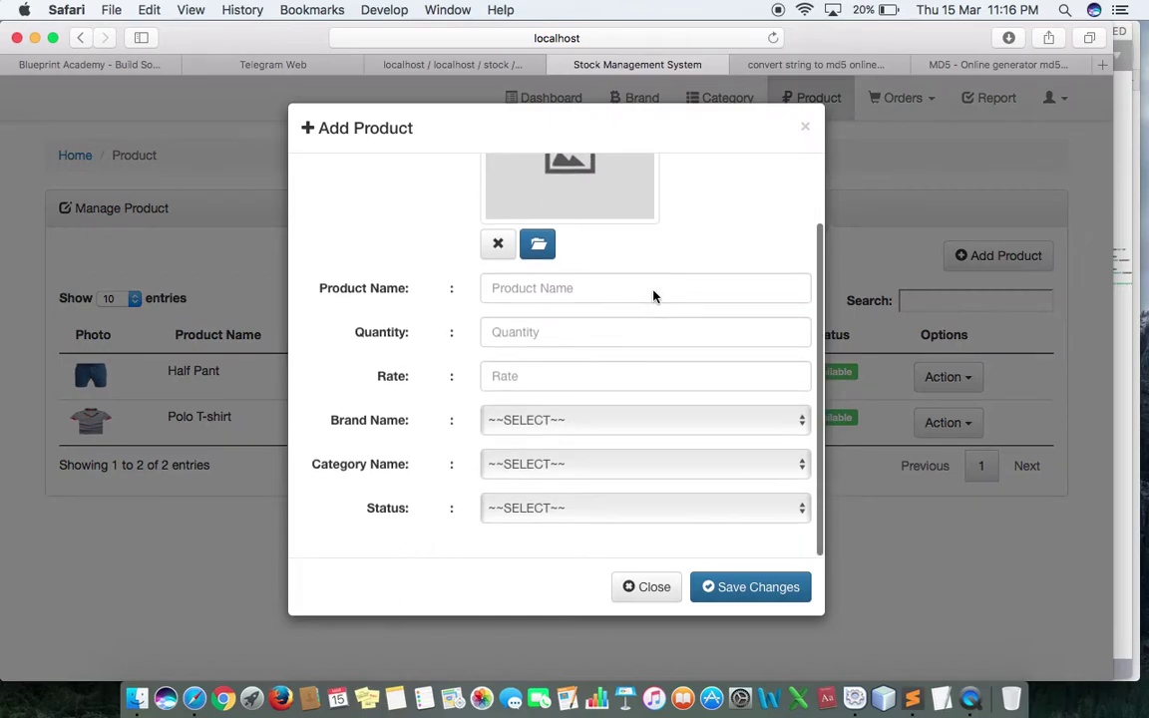
scroll(653, 296, "up", 2)
scroll(598, 311, "down", 1)
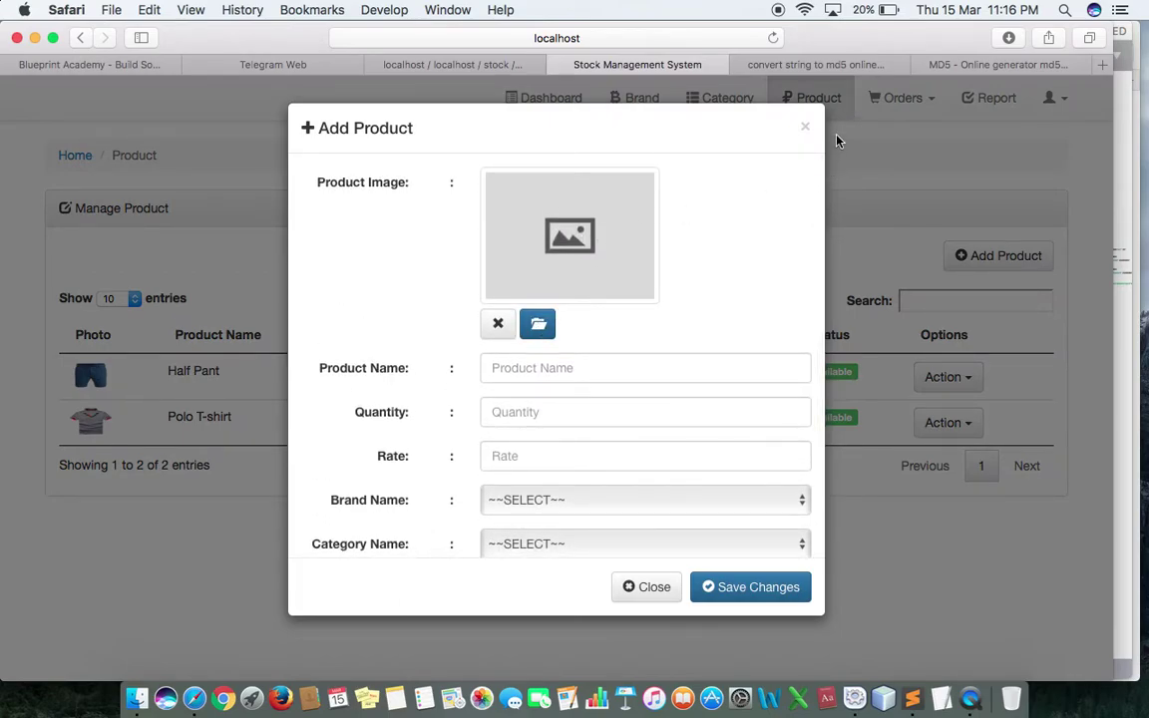
left_click(806, 128)
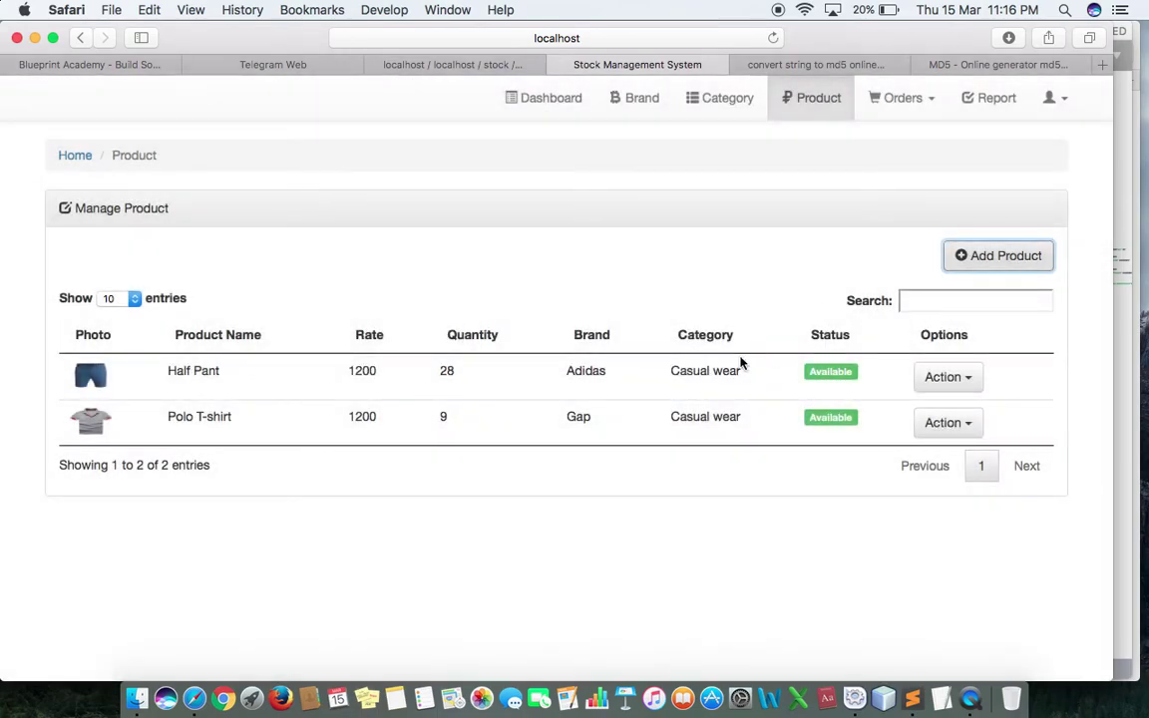
Step: Check the Half Pant row's actions, then bring up the Orders menu
left_click(919, 383)
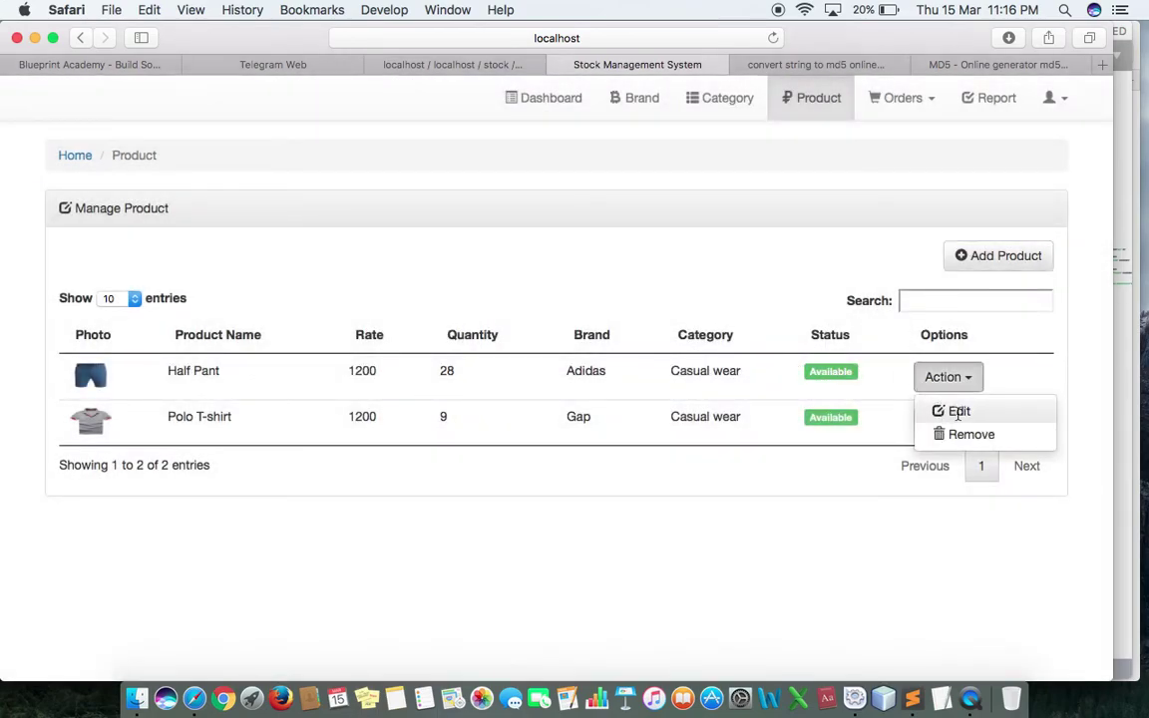
left_click(792, 260)
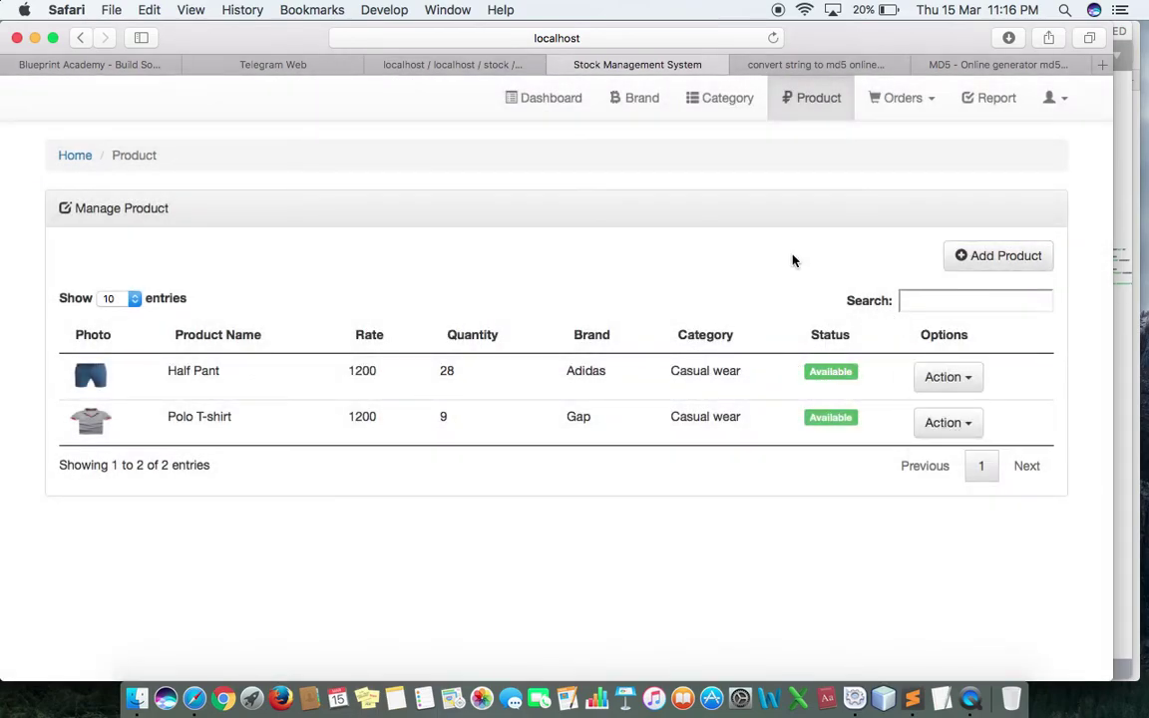
left_click(934, 103)
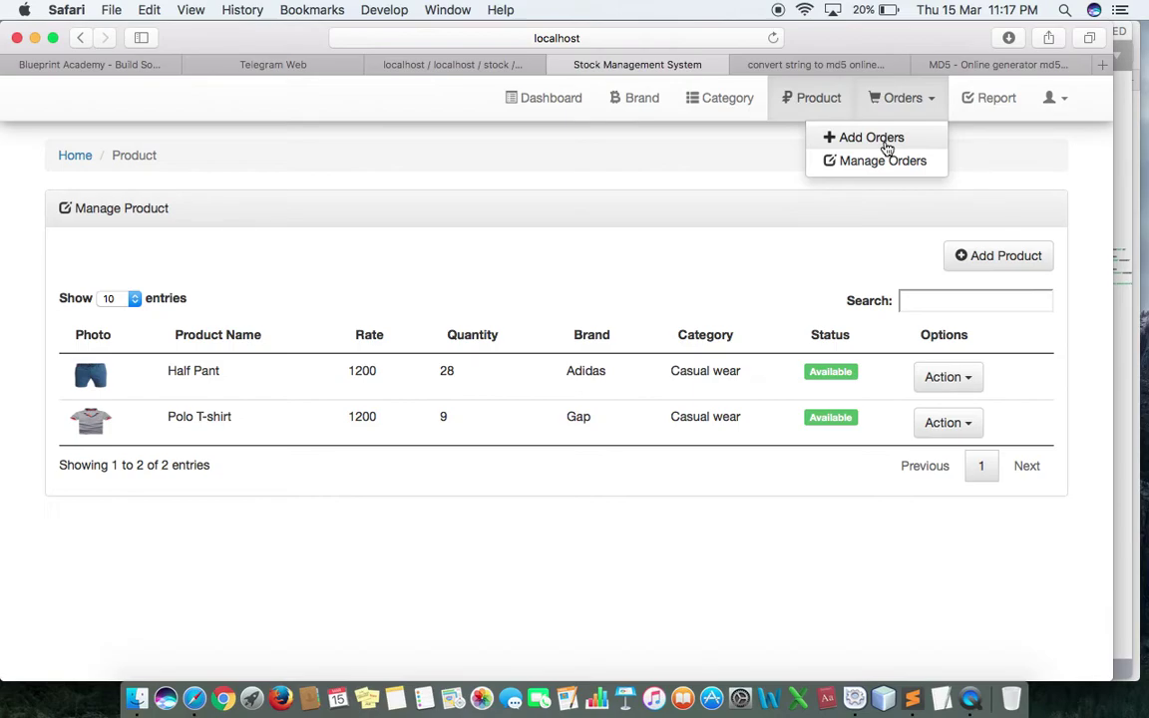
Step: Open Add Orders and inspect its date, client, paid amount and payment type fields without entering data
left_click(870, 139)
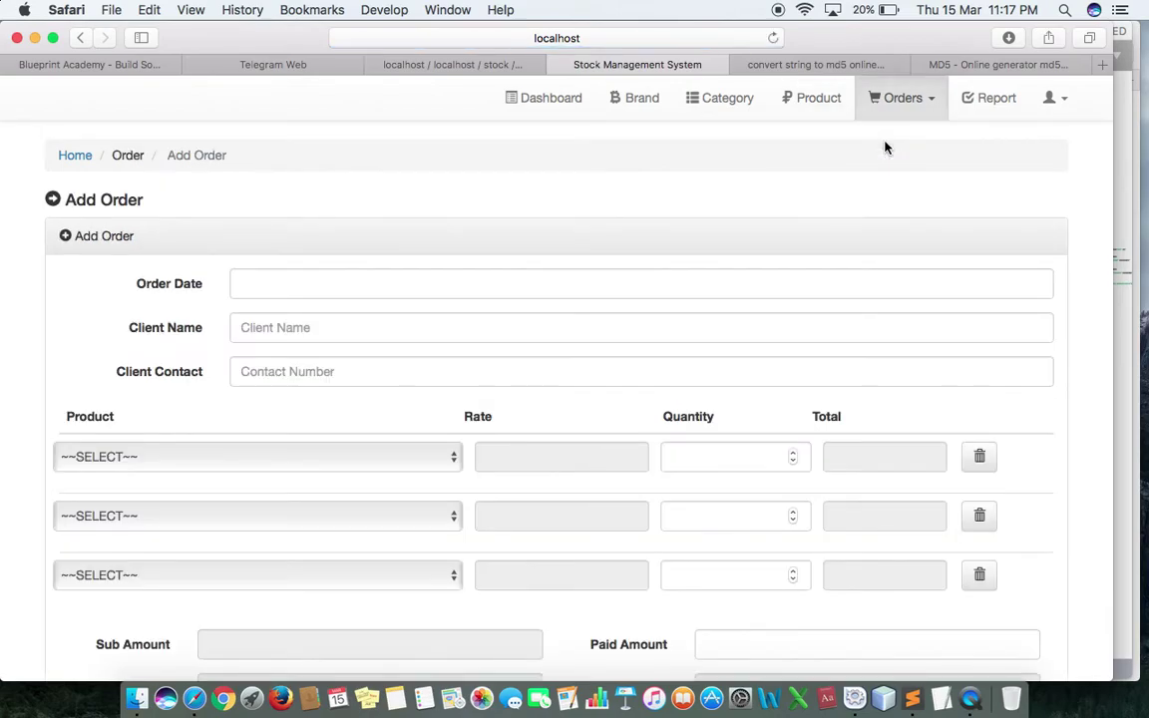
left_click(277, 292)
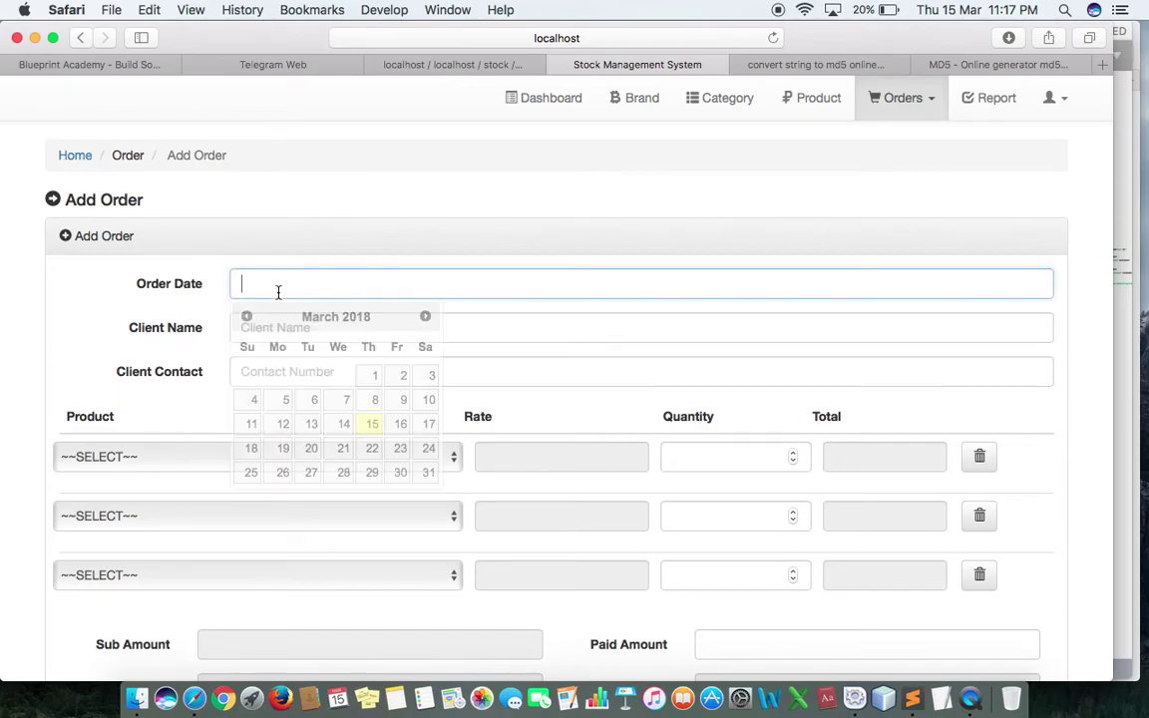
left_click(194, 319)
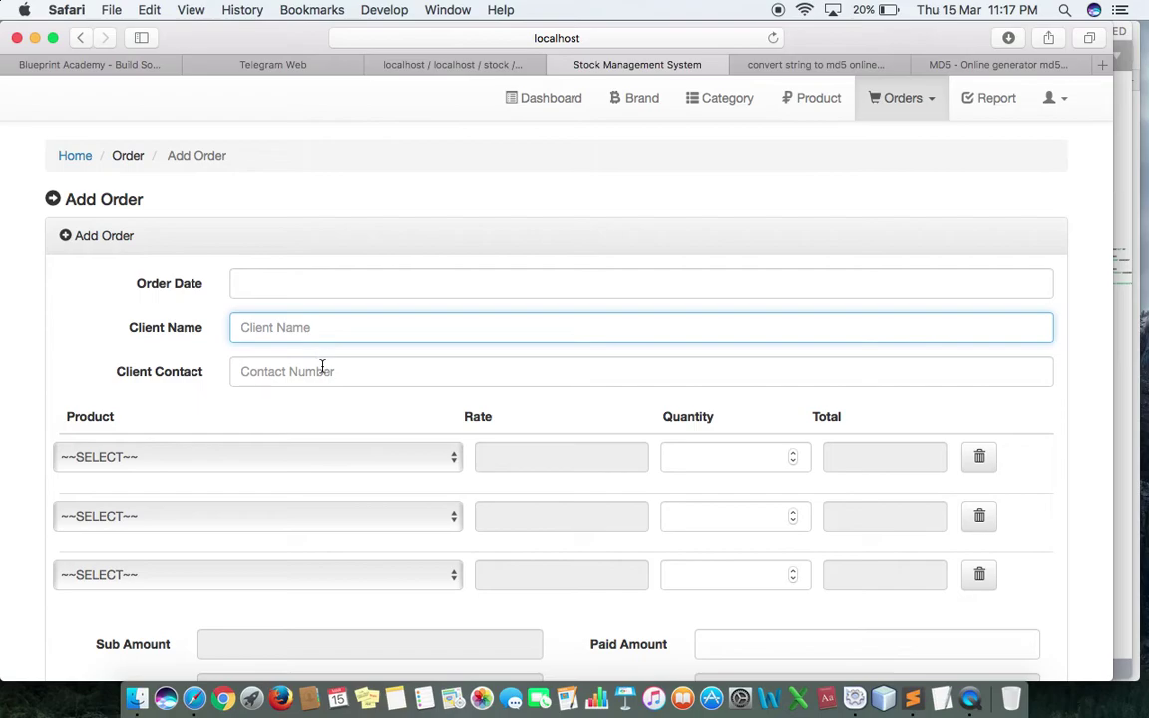
left_click(266, 370)
scroll(157, 420, "down", 3)
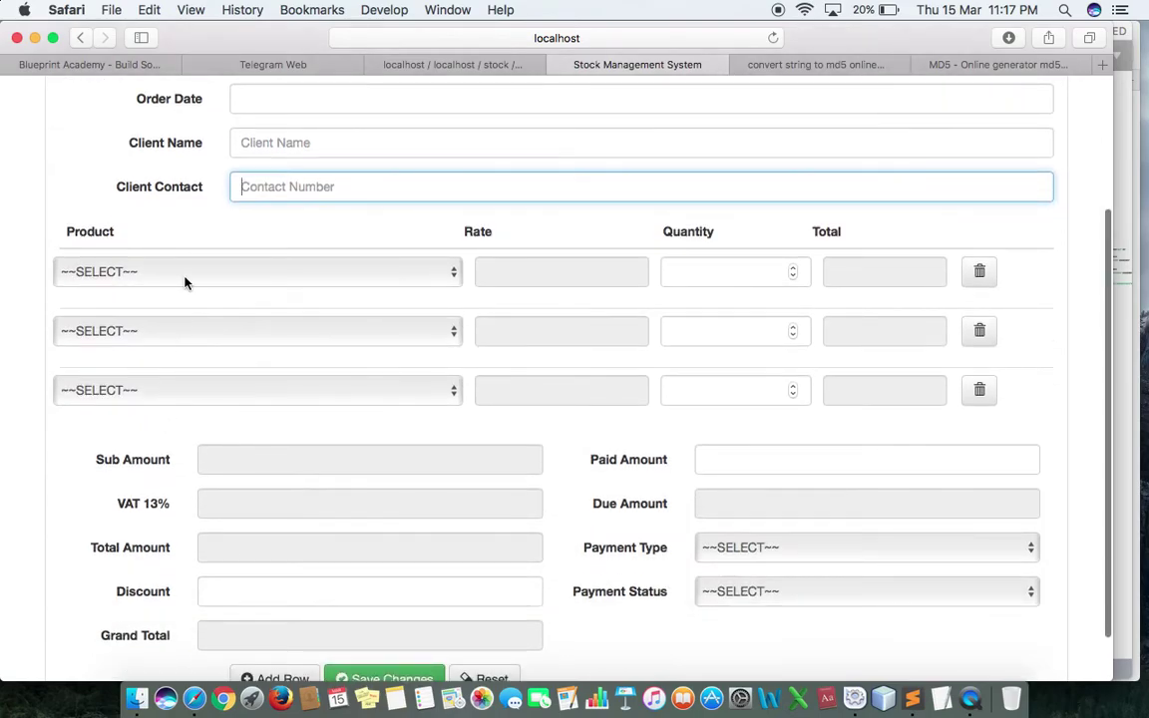
scroll(148, 477, "down", 1)
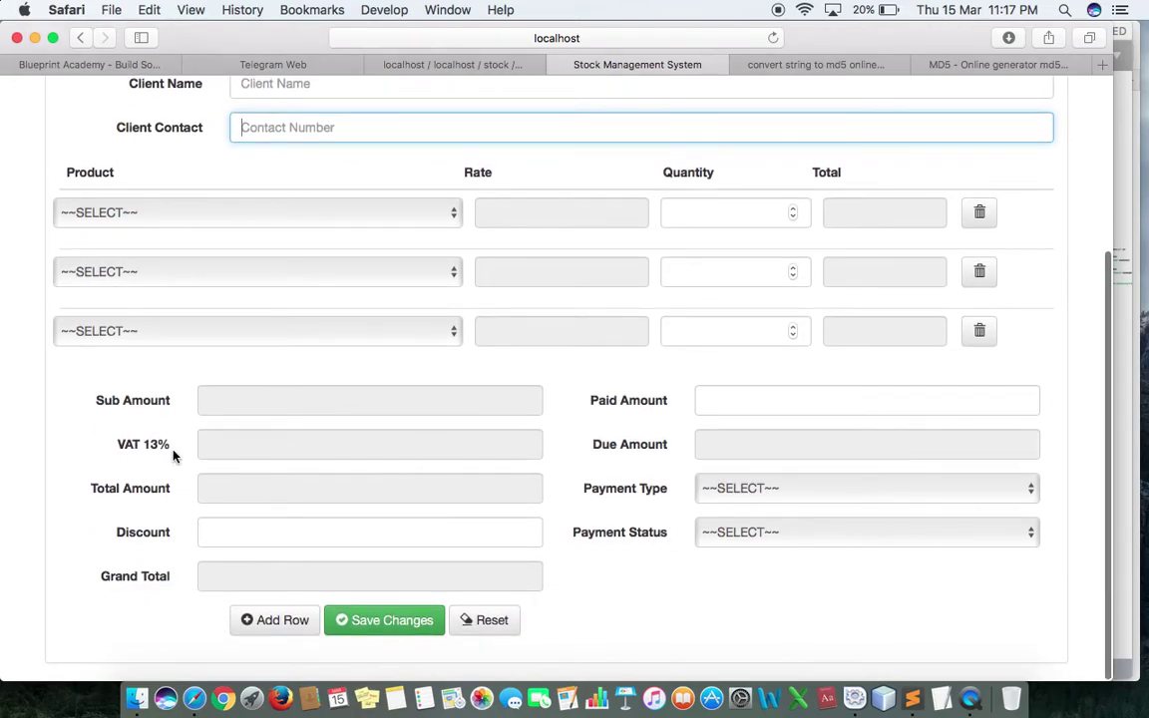
left_click(727, 404)
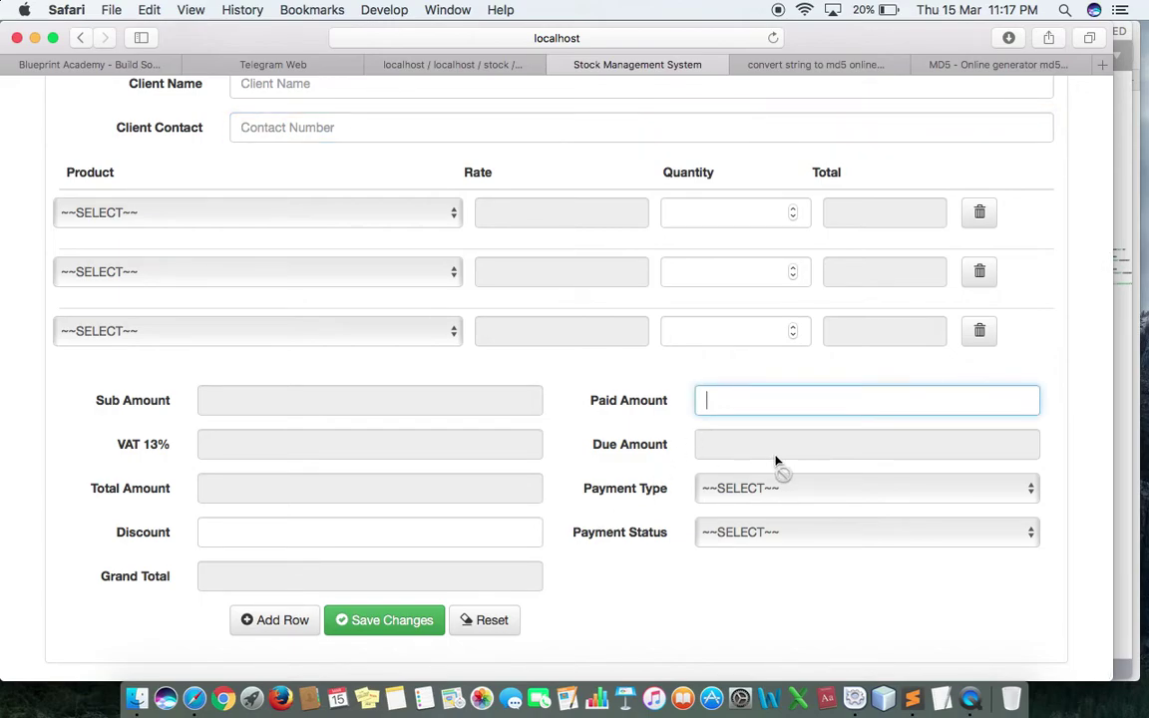
left_click(743, 489)
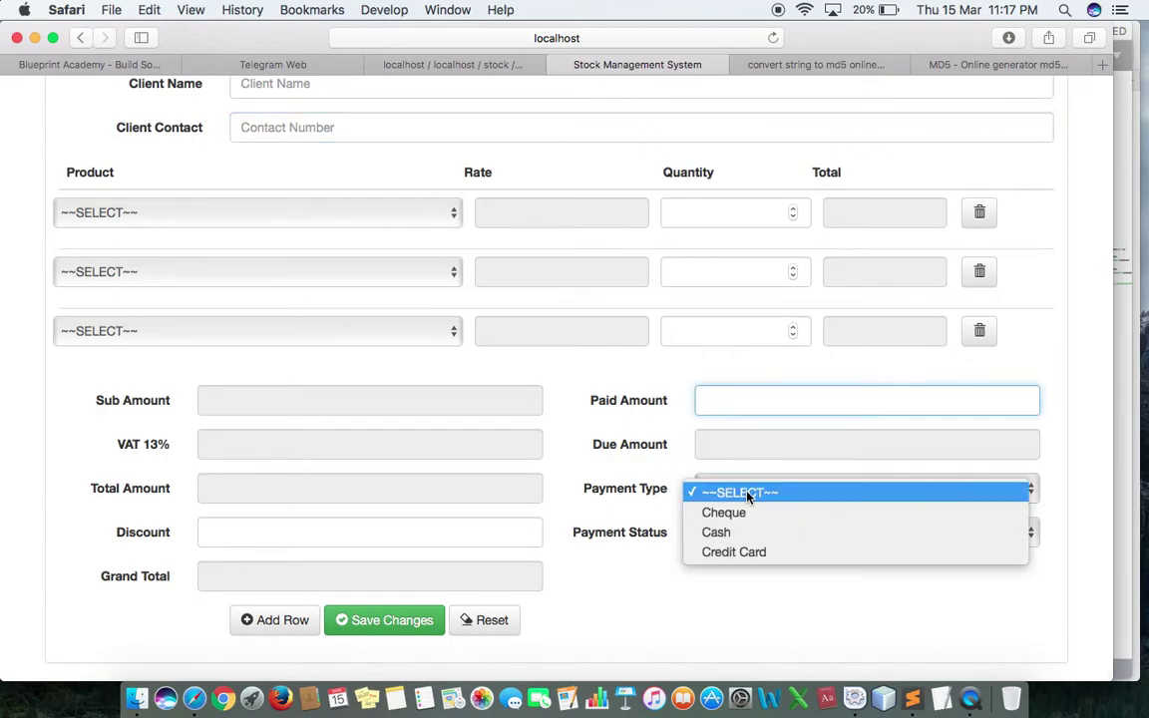
left_click(596, 468)
scroll(479, 559, "down", 2)
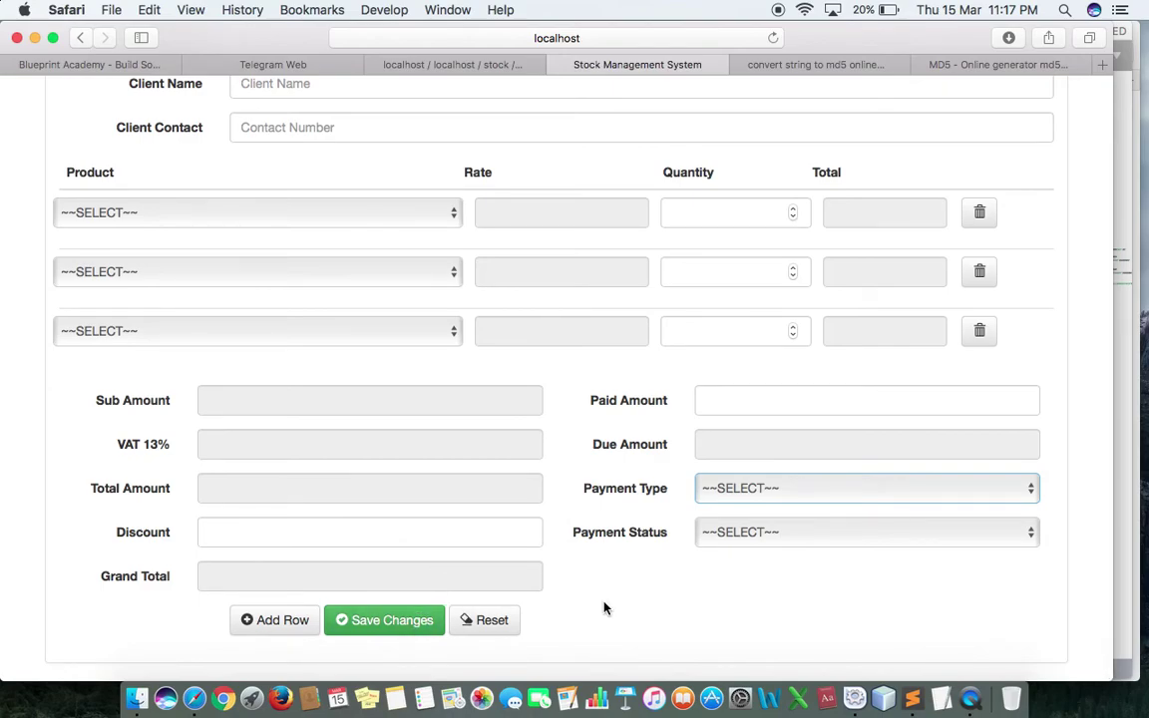
scroll(603, 607, "up", 5)
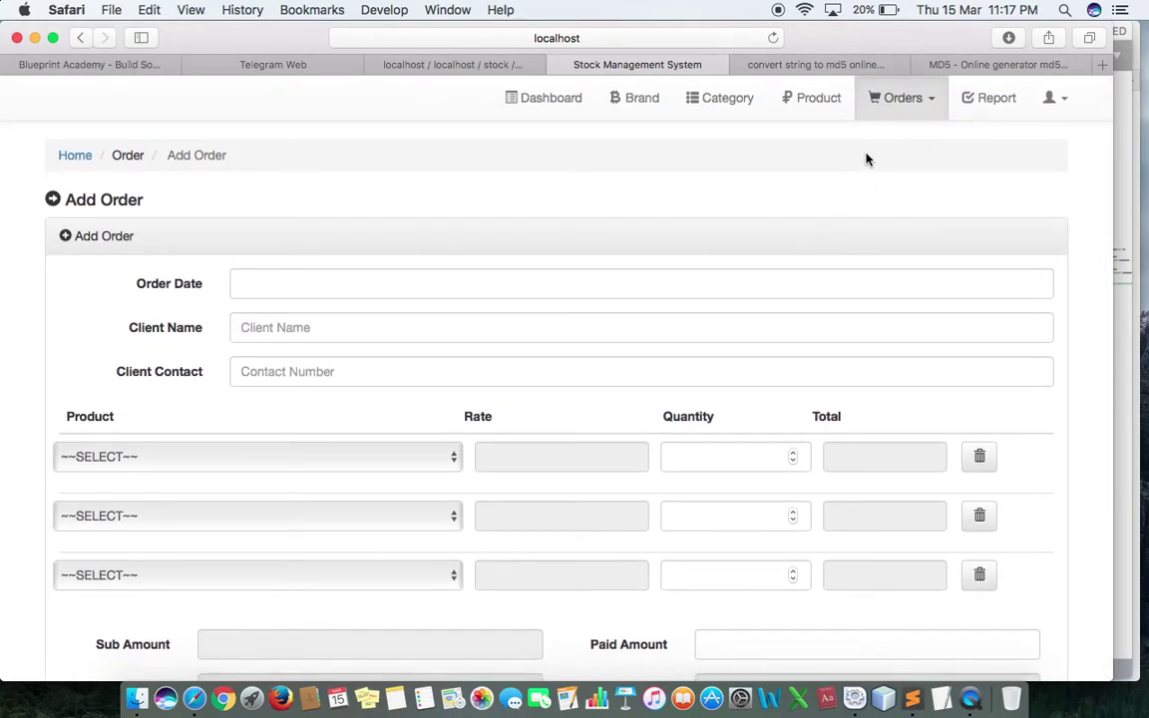
Step: Open Manage Orders and preview the 2016-07-16 order's printout, cancelling before it prints
left_click(878, 110)
left_click(881, 162)
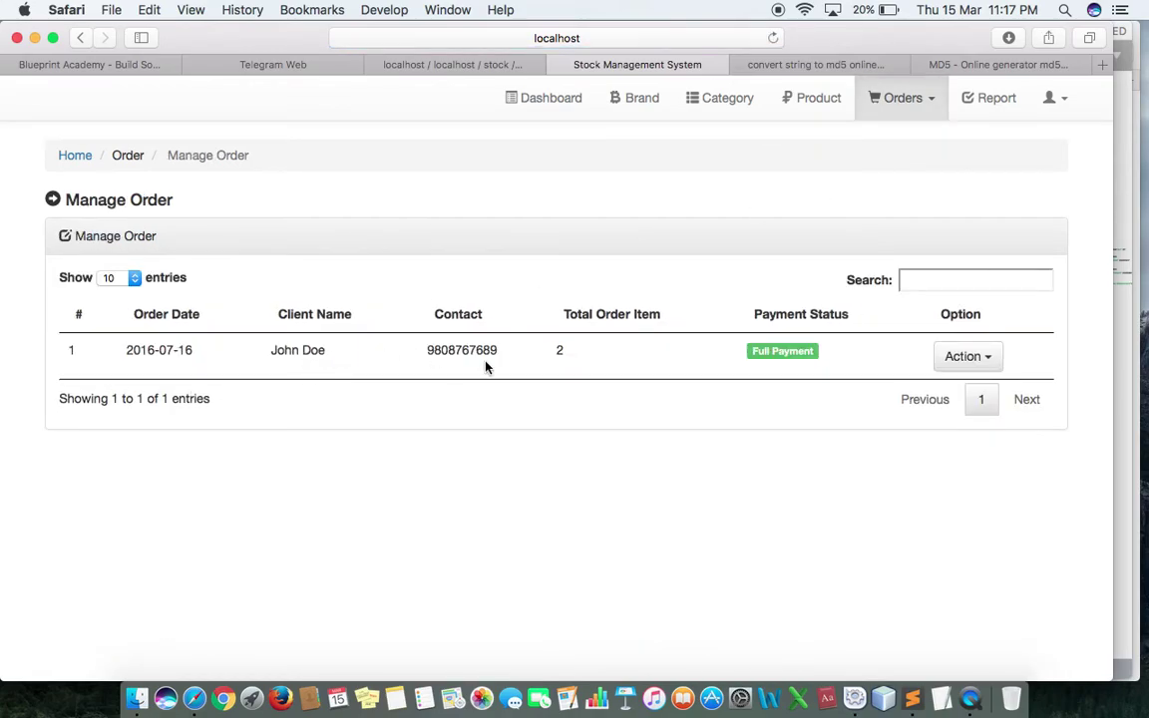
left_click(963, 357)
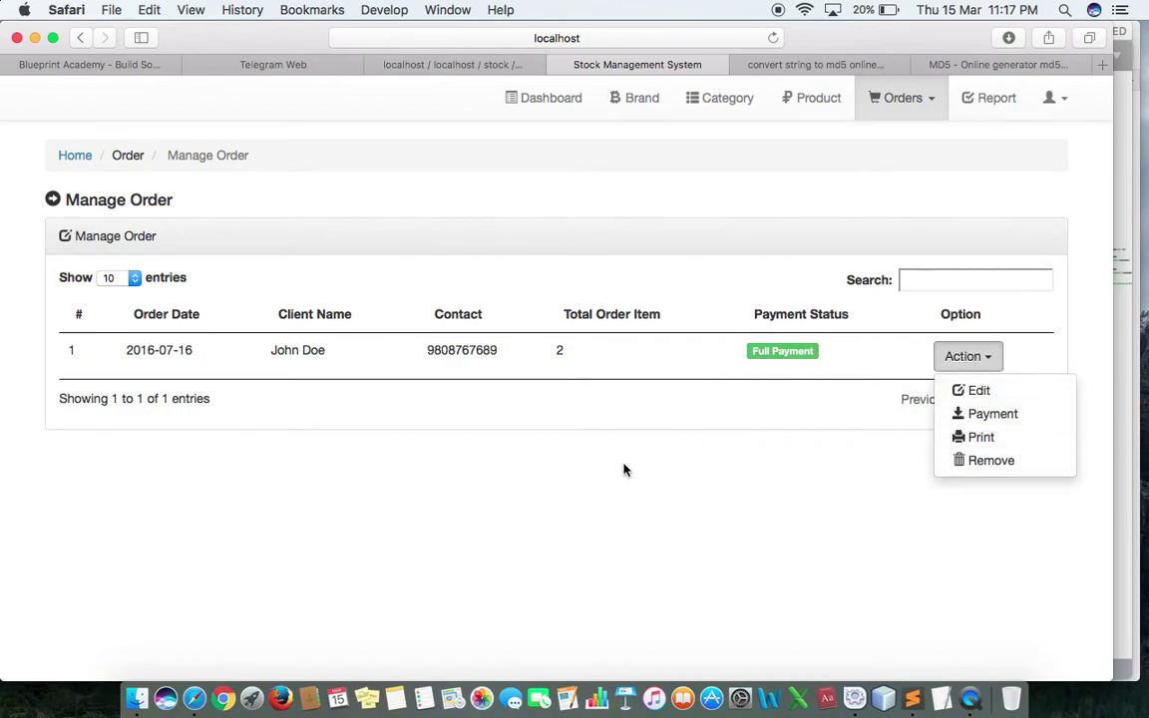
left_click(553, 429)
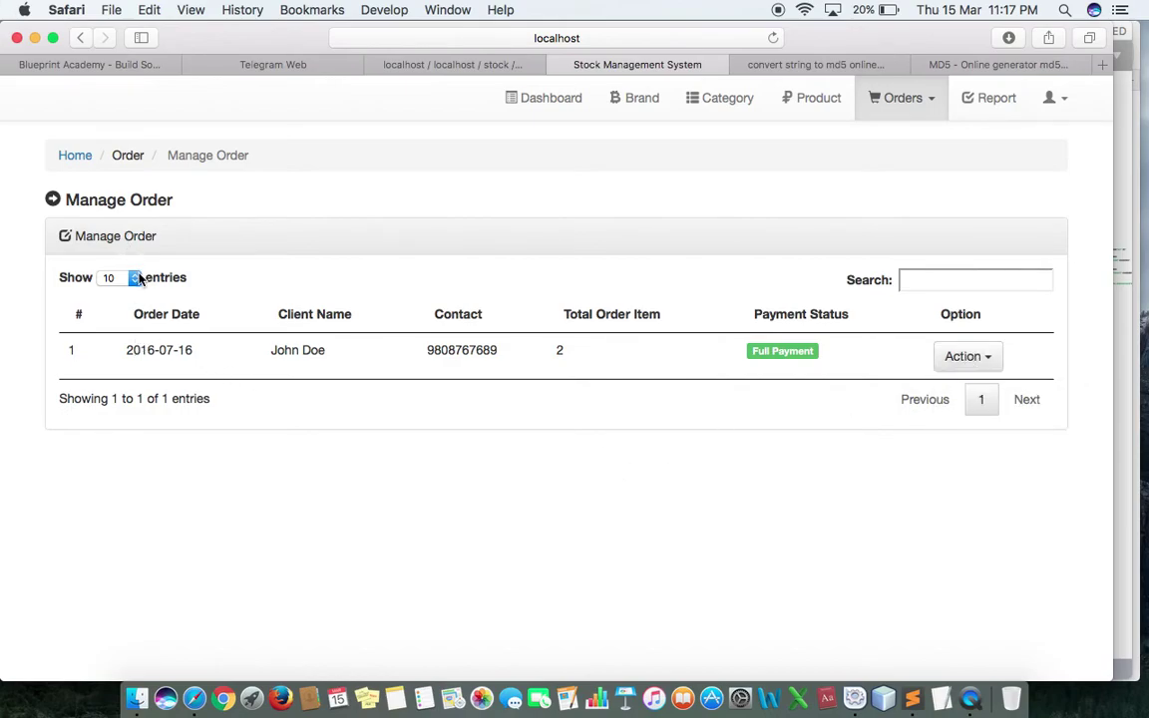
left_click(981, 364)
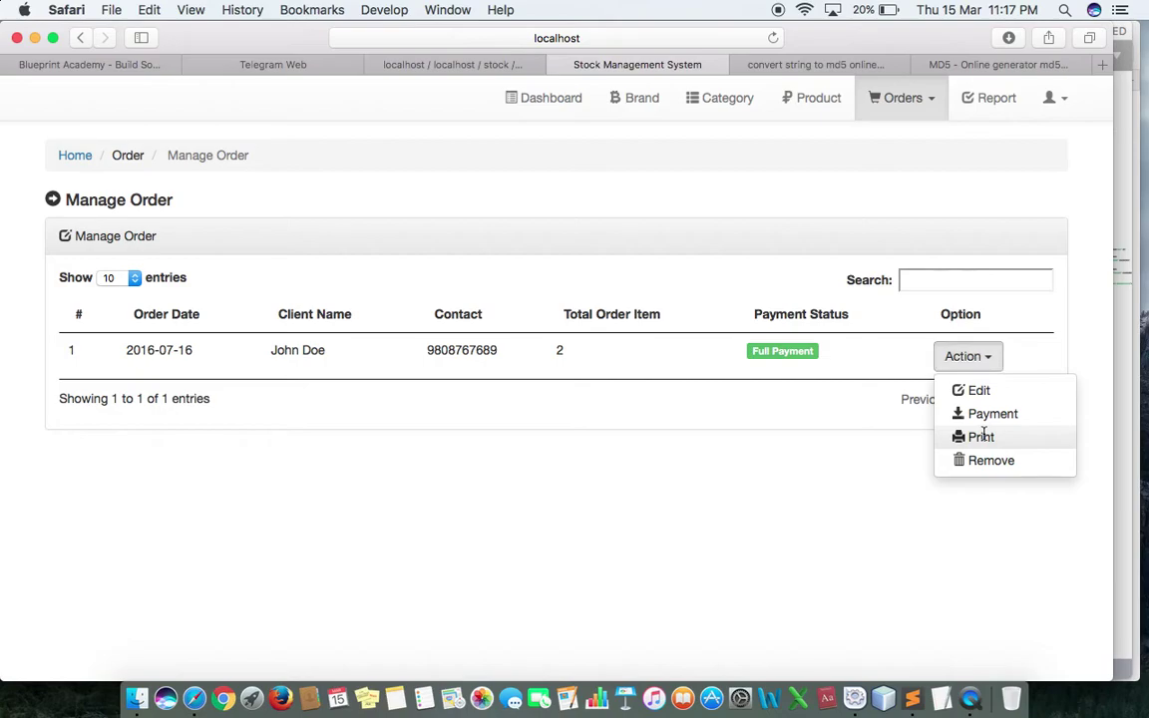
left_click(982, 438)
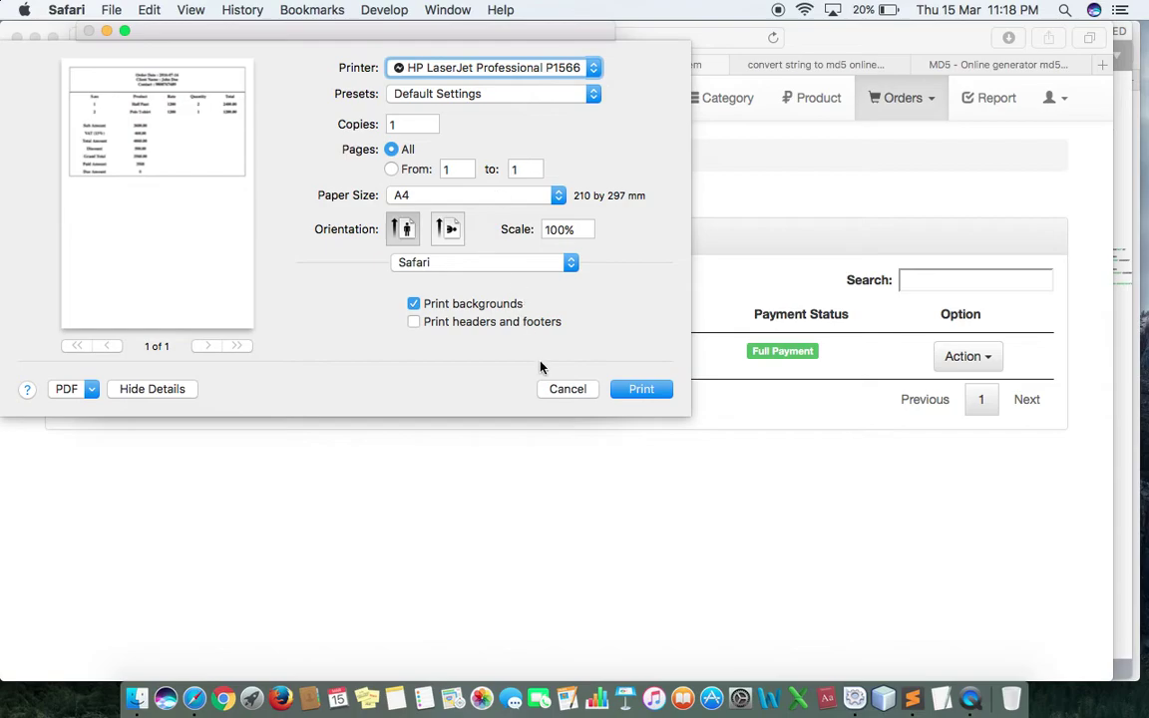
left_click(582, 392)
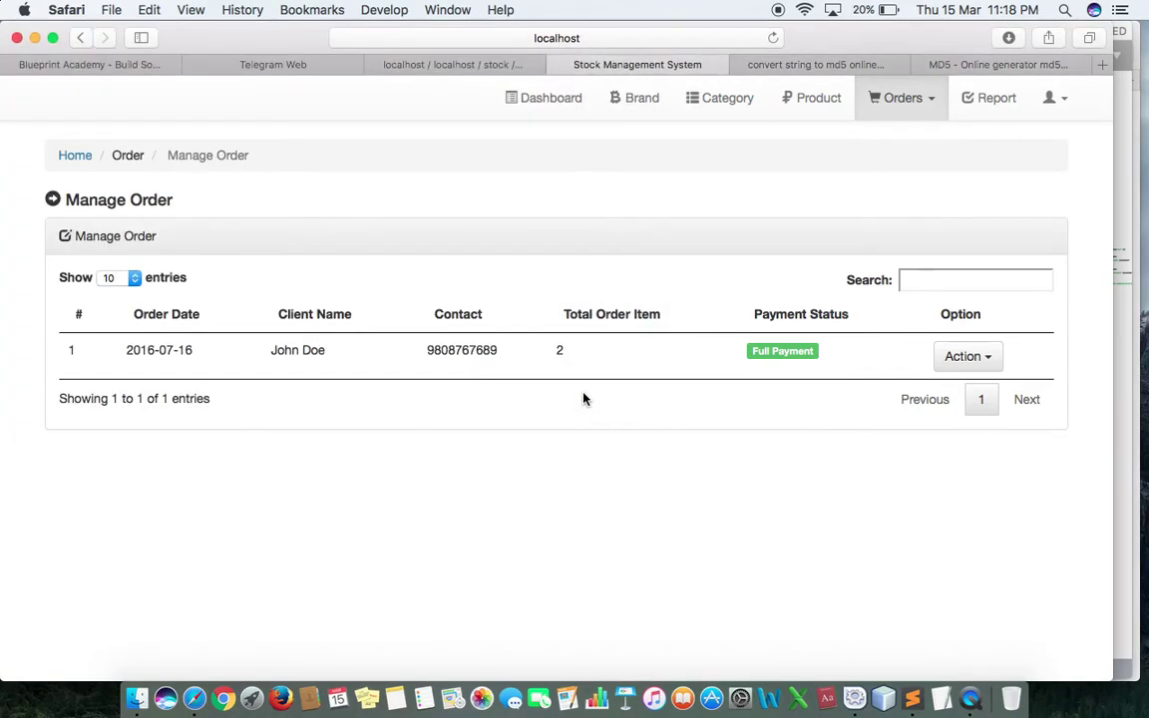
Step: Go to the account Setting page from the user dropdown, then reopen the dropdown
left_click(1064, 105)
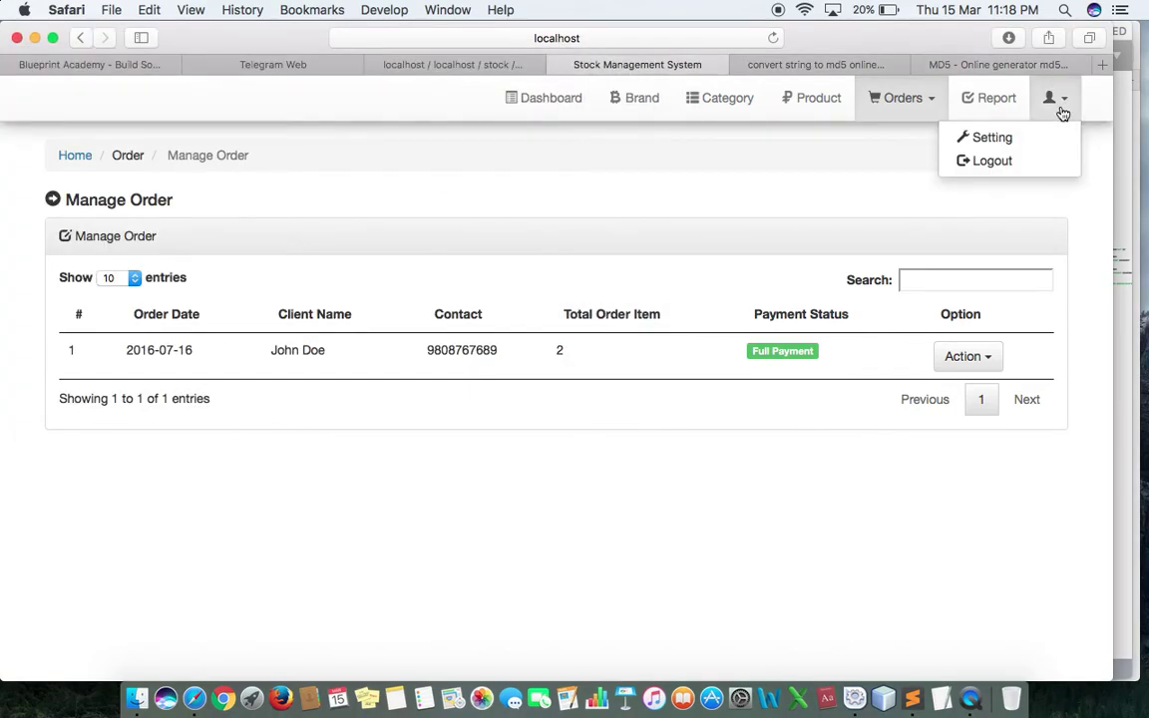
left_click(997, 140)
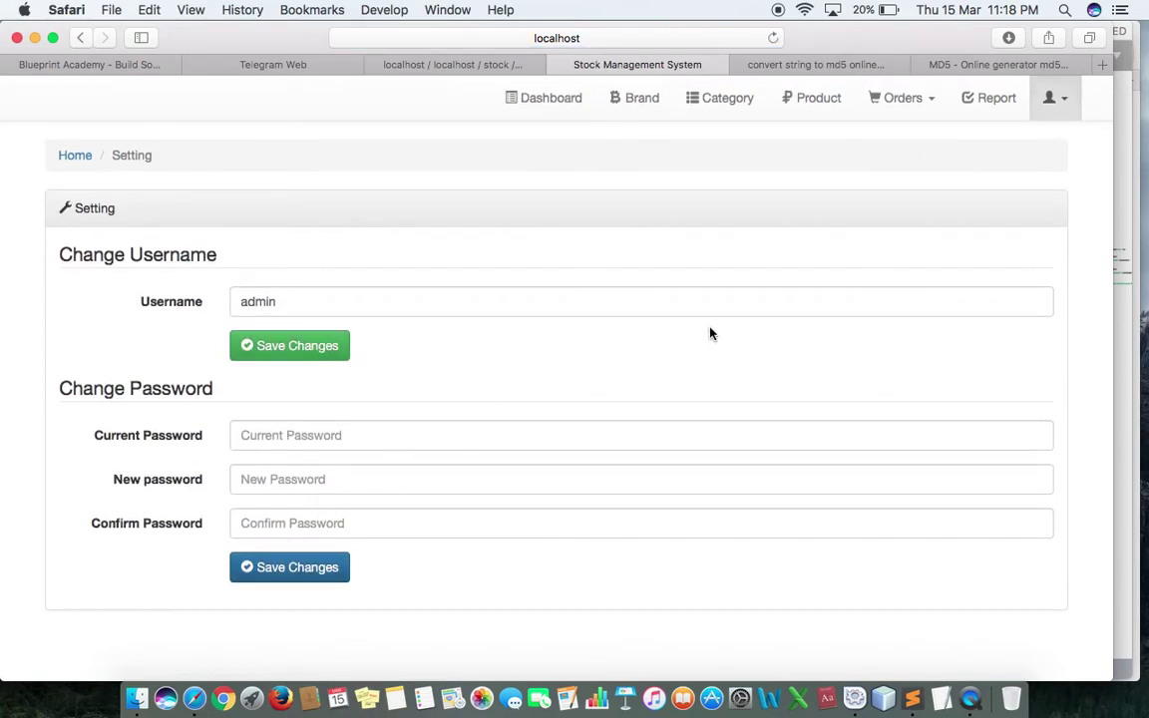
left_click(1059, 99)
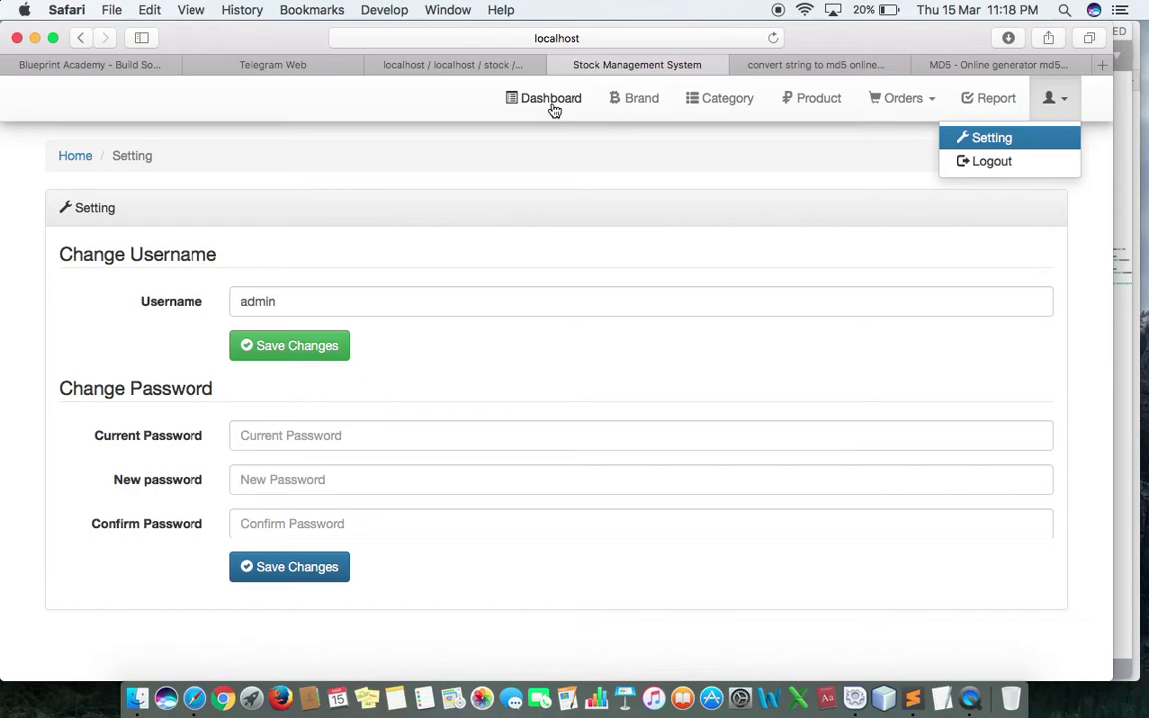
Step: Switch to Sublime Text and scroll through the login code in index.php
key("super+Tab")
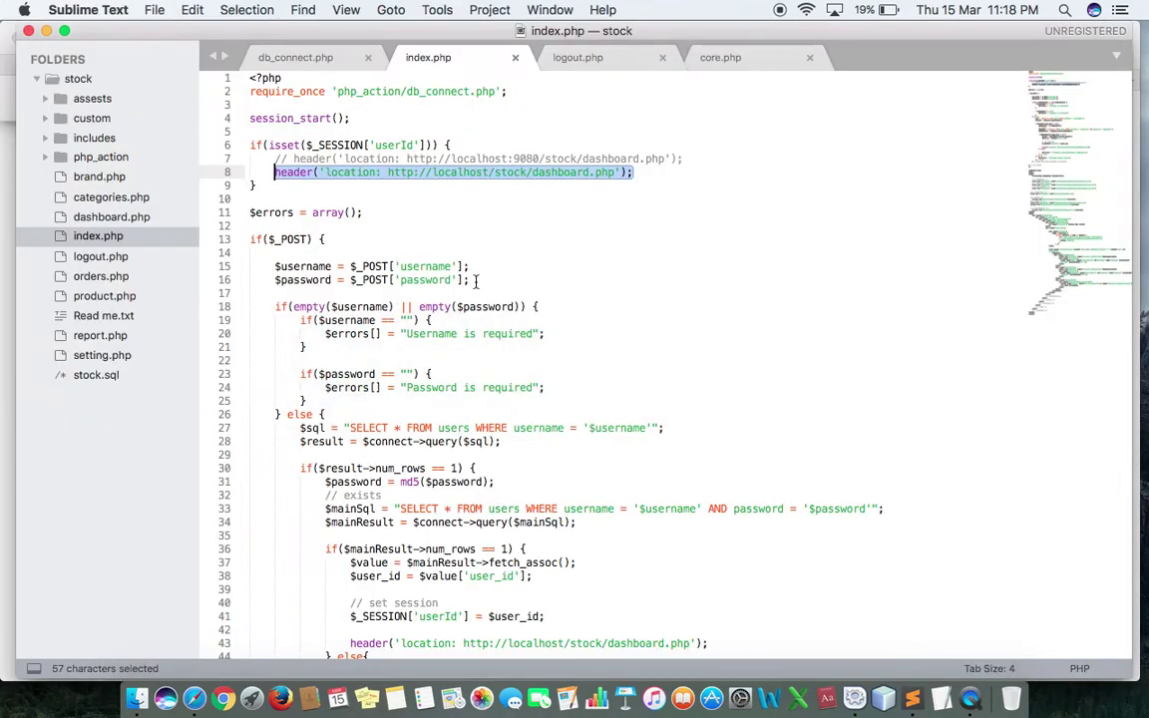
scroll(439, 339, "down", 5)
scroll(439, 339, "up", 5)
key("super+Tab")
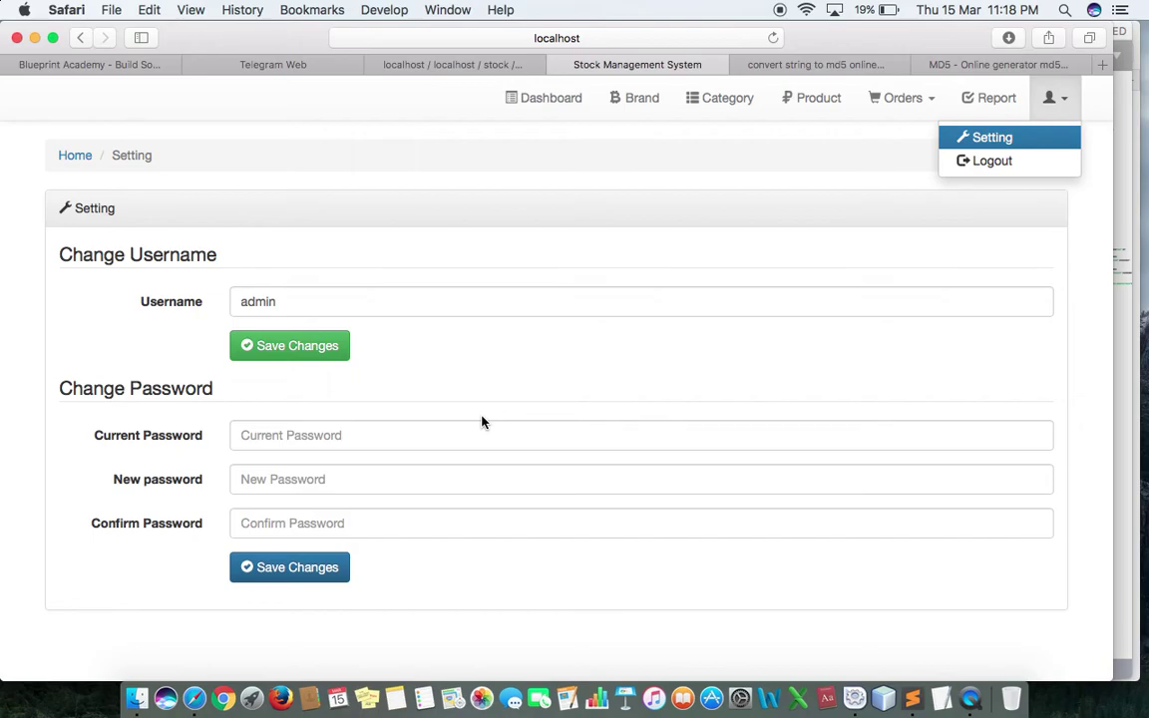
key("super+Tab")
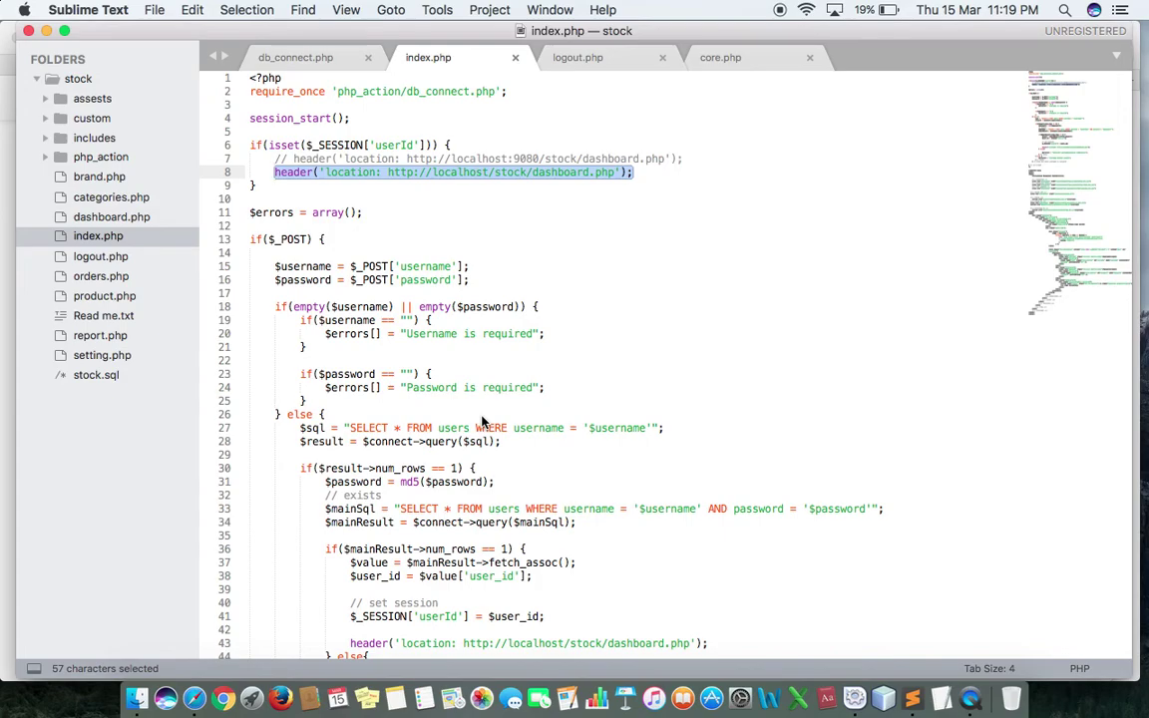
key("super+Tab")
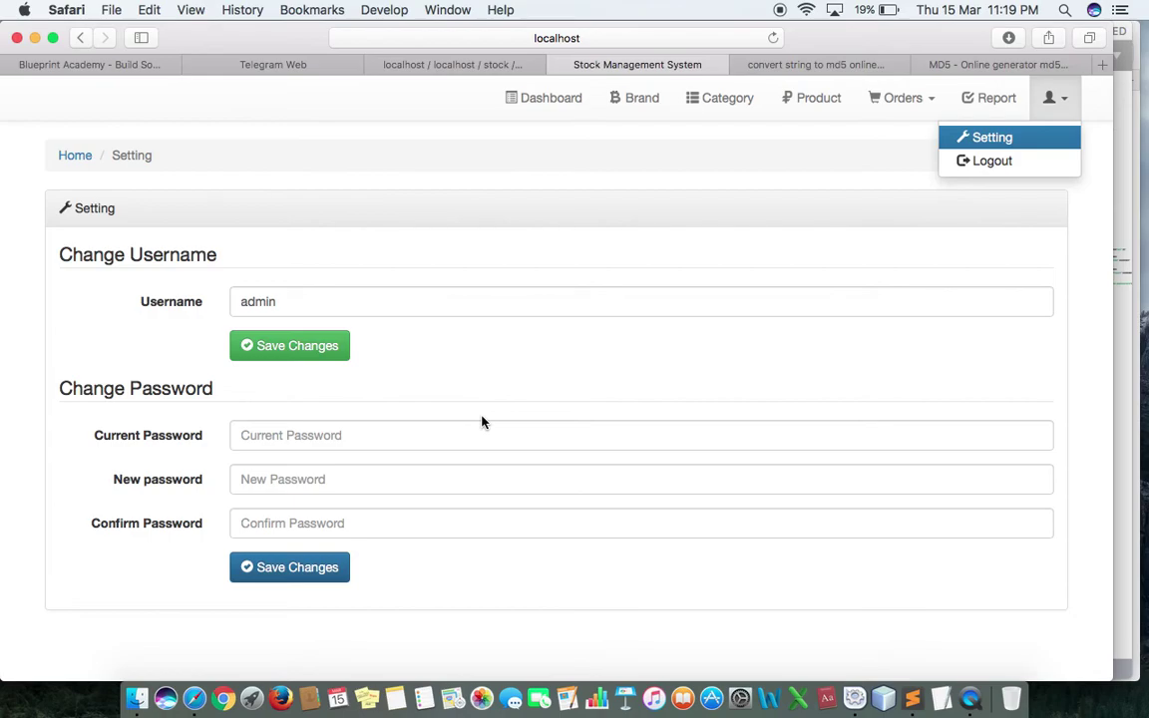
key("super+Tab")
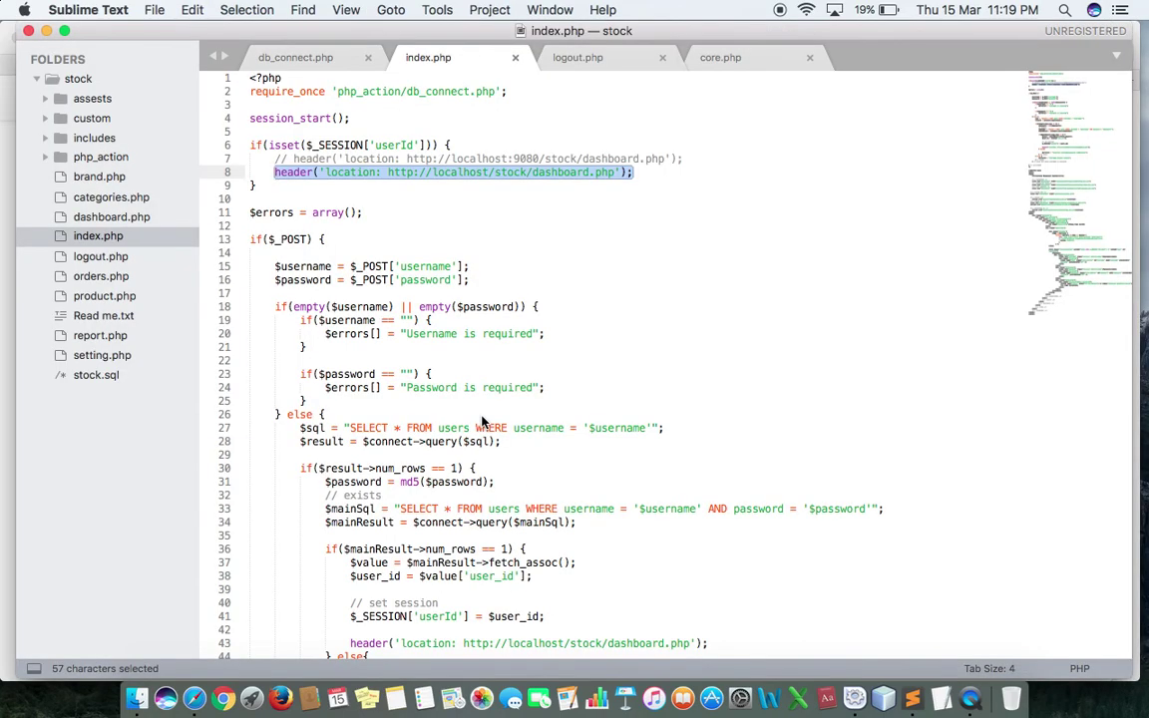